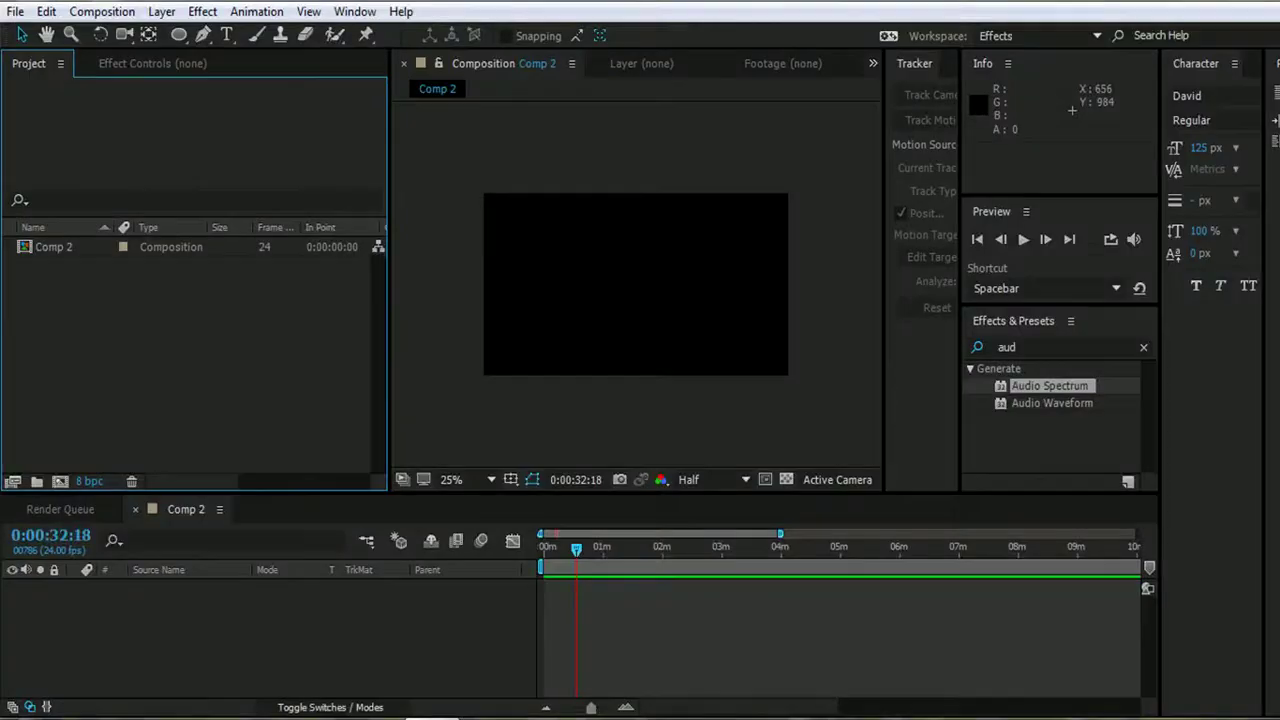
# Import the MP3 music track and the 'youtube dp edited' JPEG logo using Import Multiple Files
pyautogui.click(16, 12)
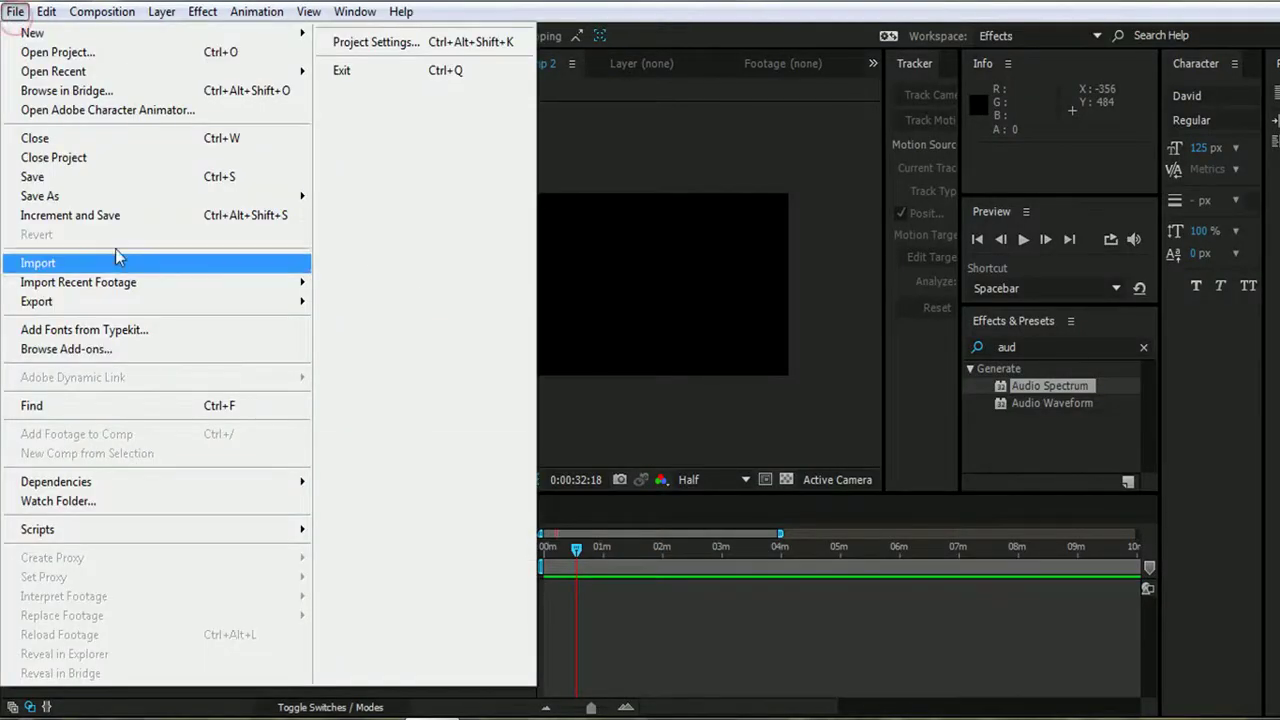
pyautogui.moveTo(115, 262)
pyautogui.click(352, 285)
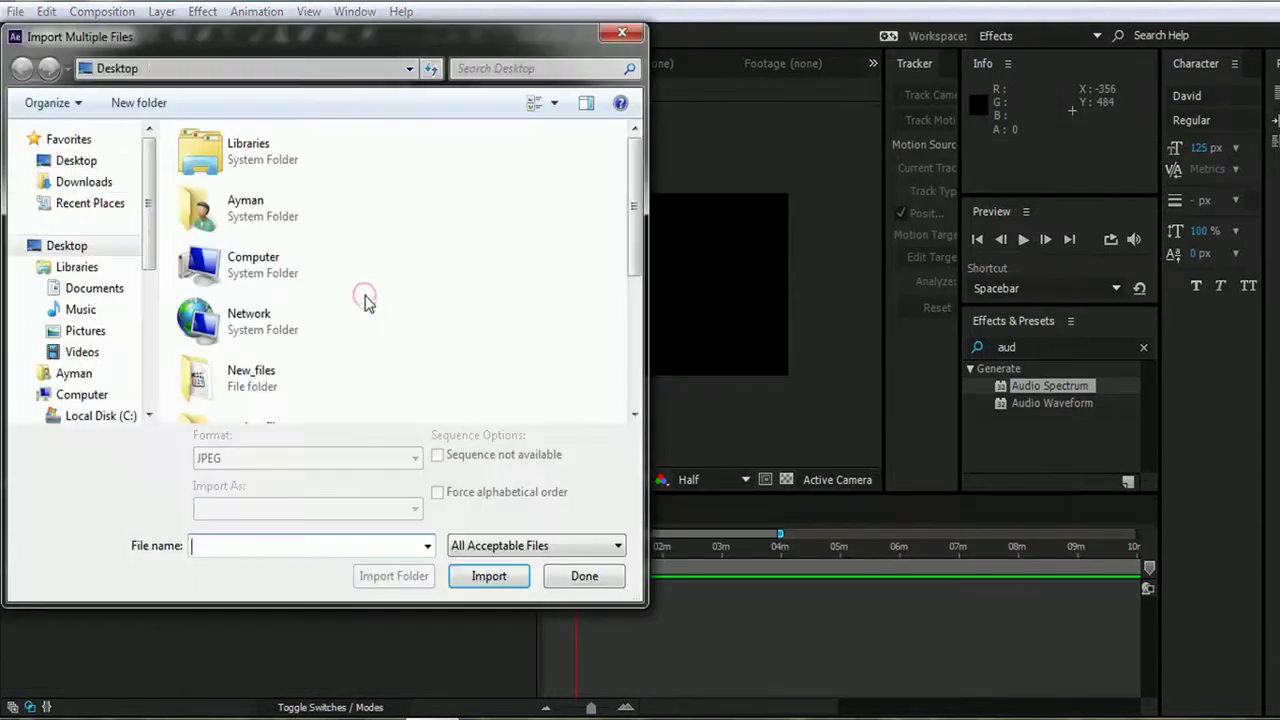
pyautogui.scroll(-5, 286, 366)
pyautogui.click(291, 359)
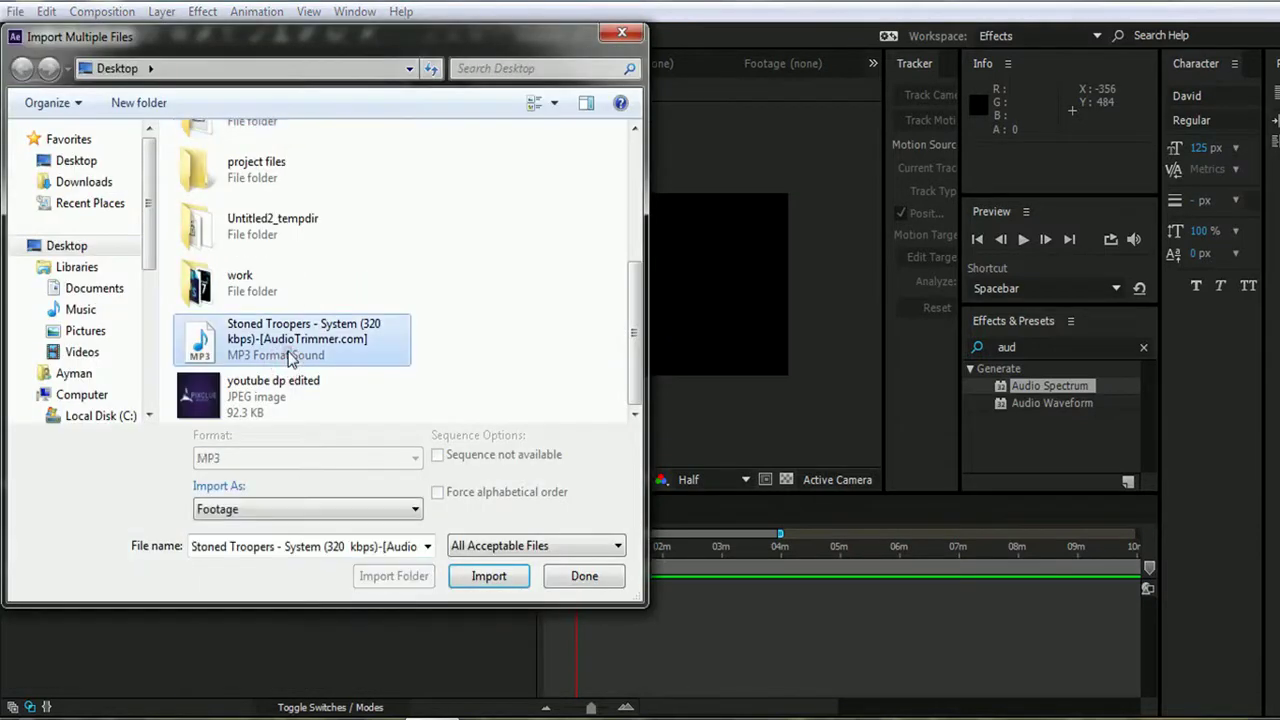
pyautogui.click(473, 578)
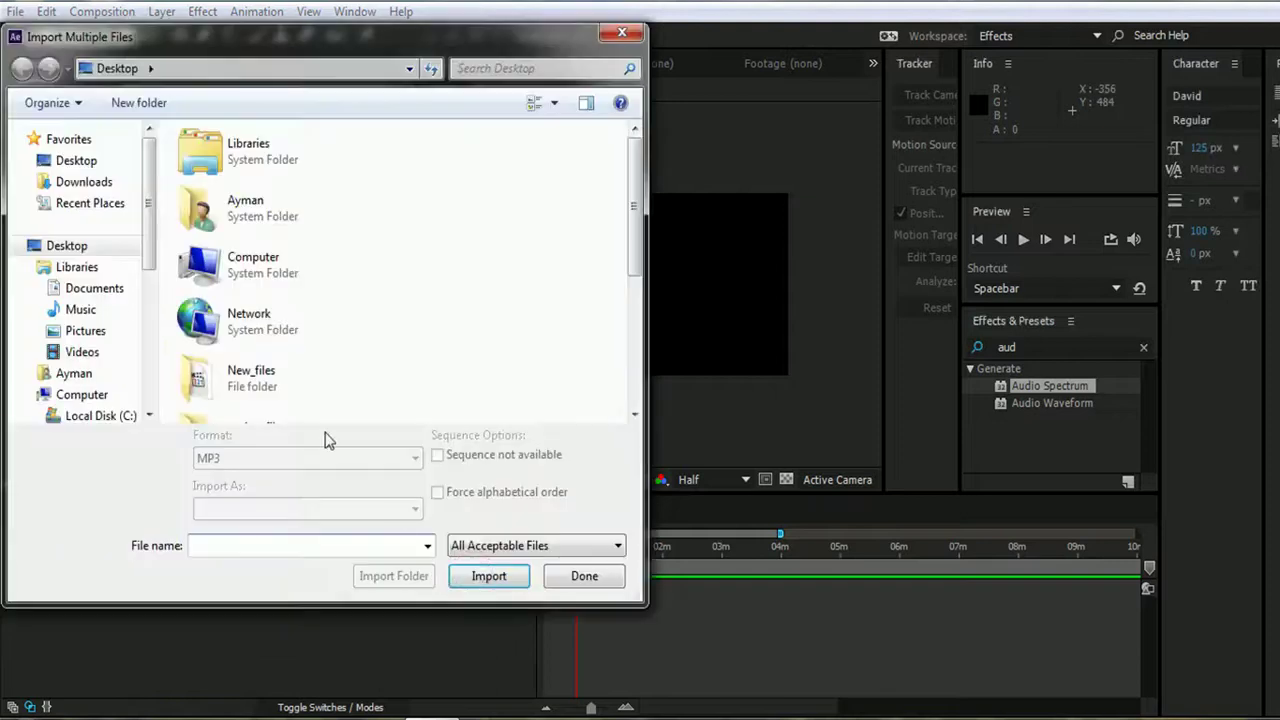
pyautogui.scroll(-5, 291, 366)
pyautogui.click(272, 412)
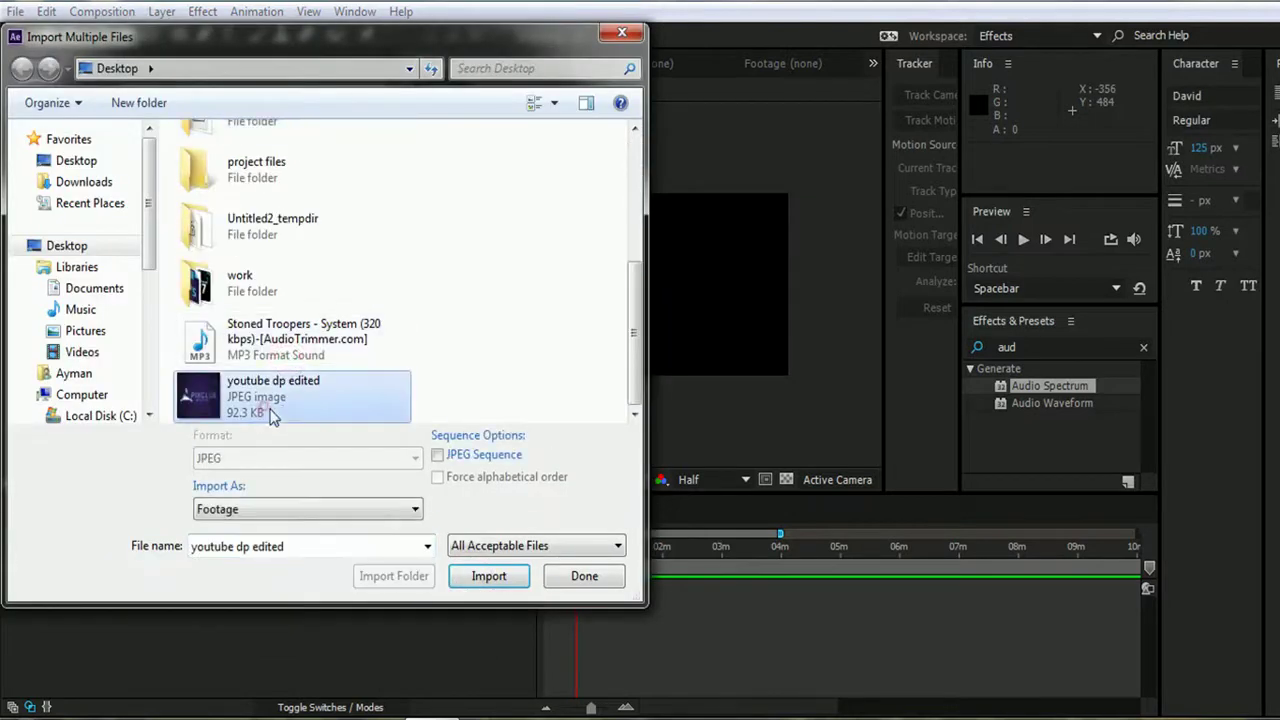
pyautogui.click(485, 578)
pyautogui.click(598, 578)
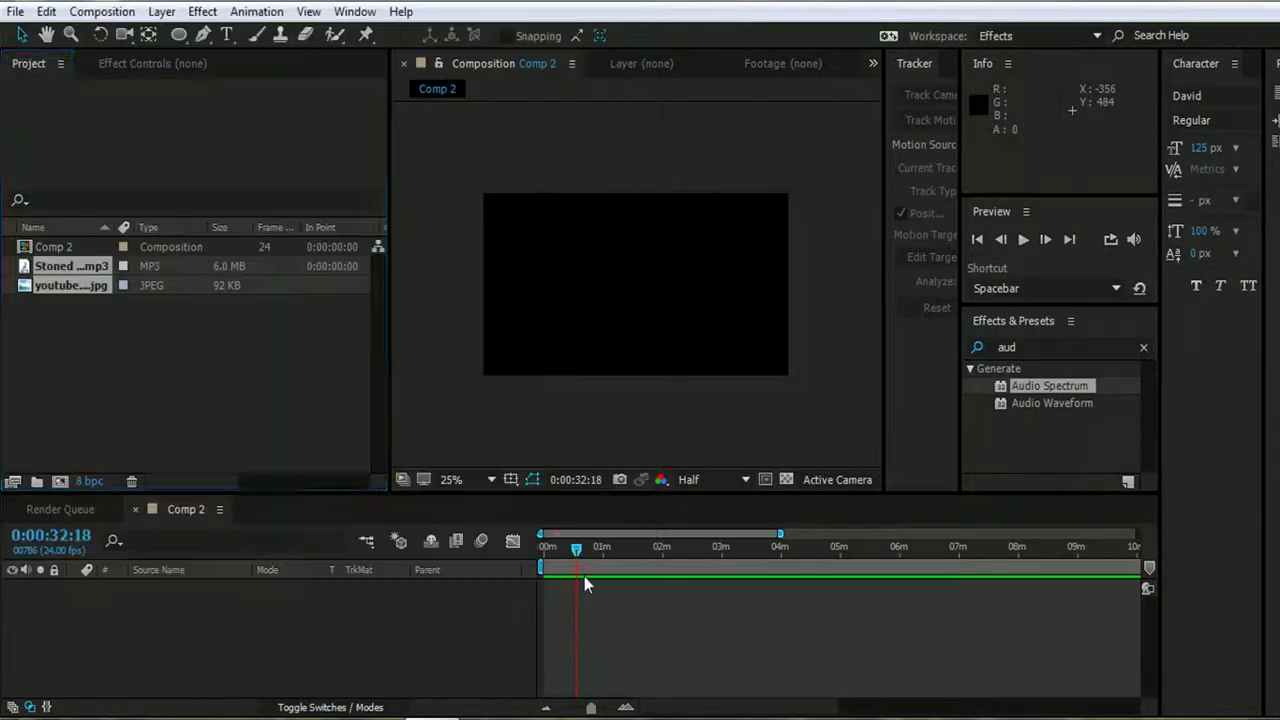
pyautogui.click(230, 384)
# Add the imported MP3 track to the Comp 2 timeline as a layer
pyautogui.click(76, 271)
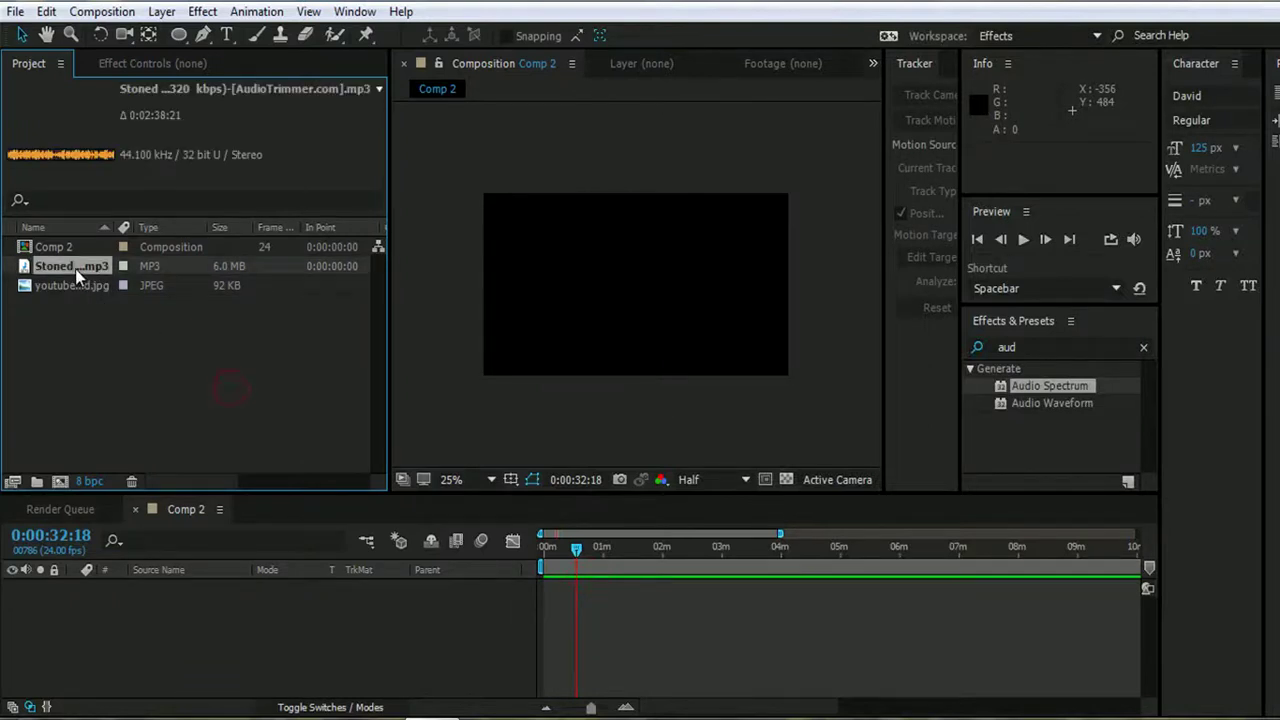
pyautogui.moveTo(76, 270); pyautogui.dragTo(337, 610)
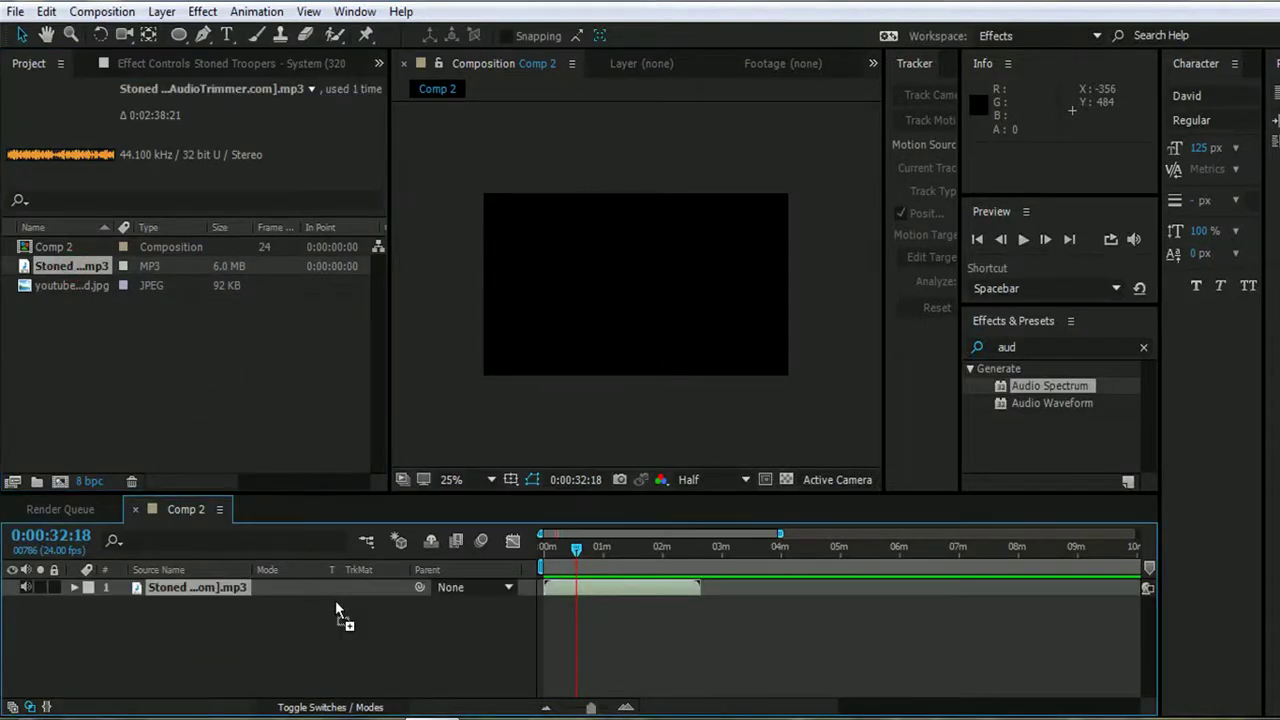
pyautogui.moveTo(780, 533); pyautogui.dragTo(740, 533)
# Create a new black solid layer named 'Audio spectrum' above the music
pyautogui.rightClick(271, 633)
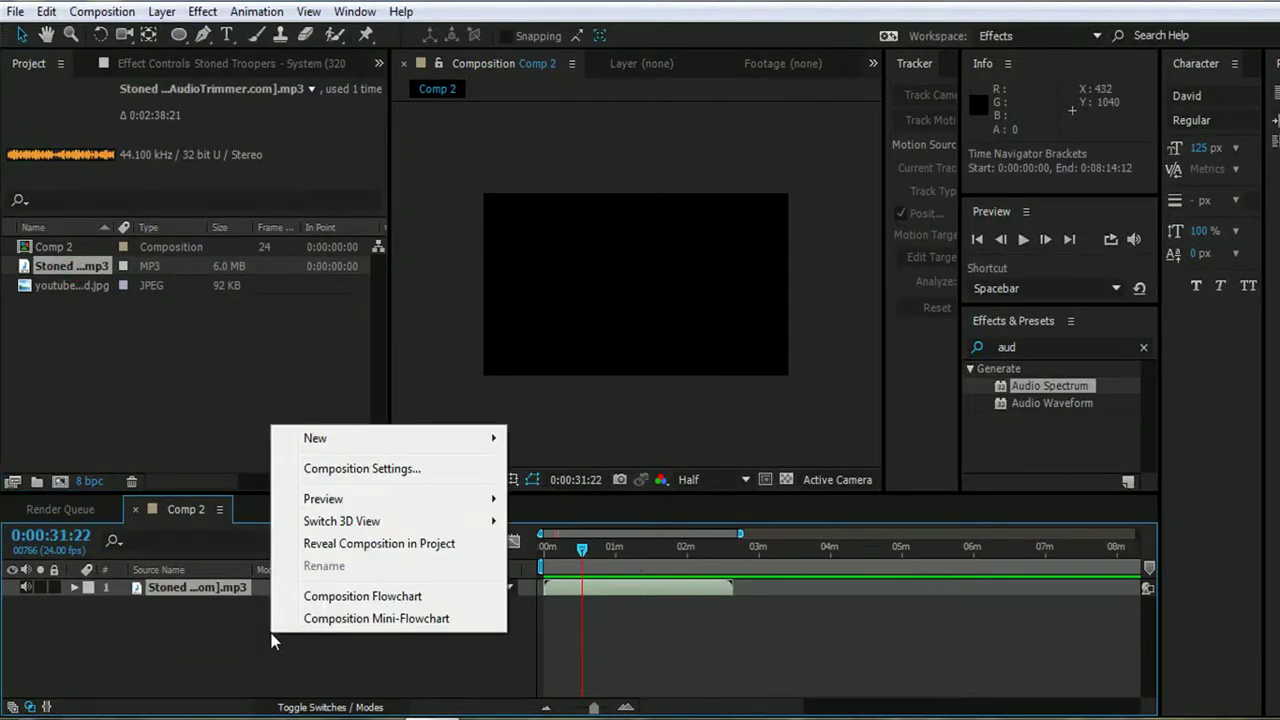
pyautogui.moveTo(340, 436)
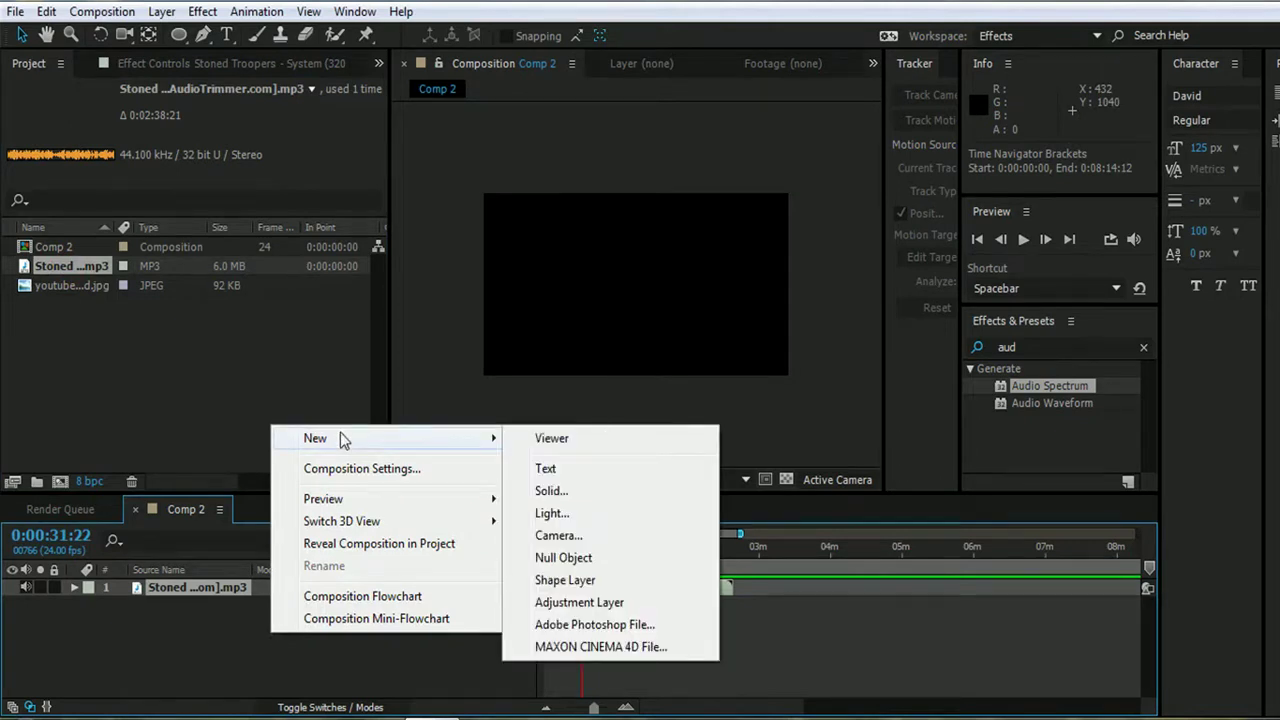
pyautogui.click(551, 491)
pyautogui.write('Audio spectrum')
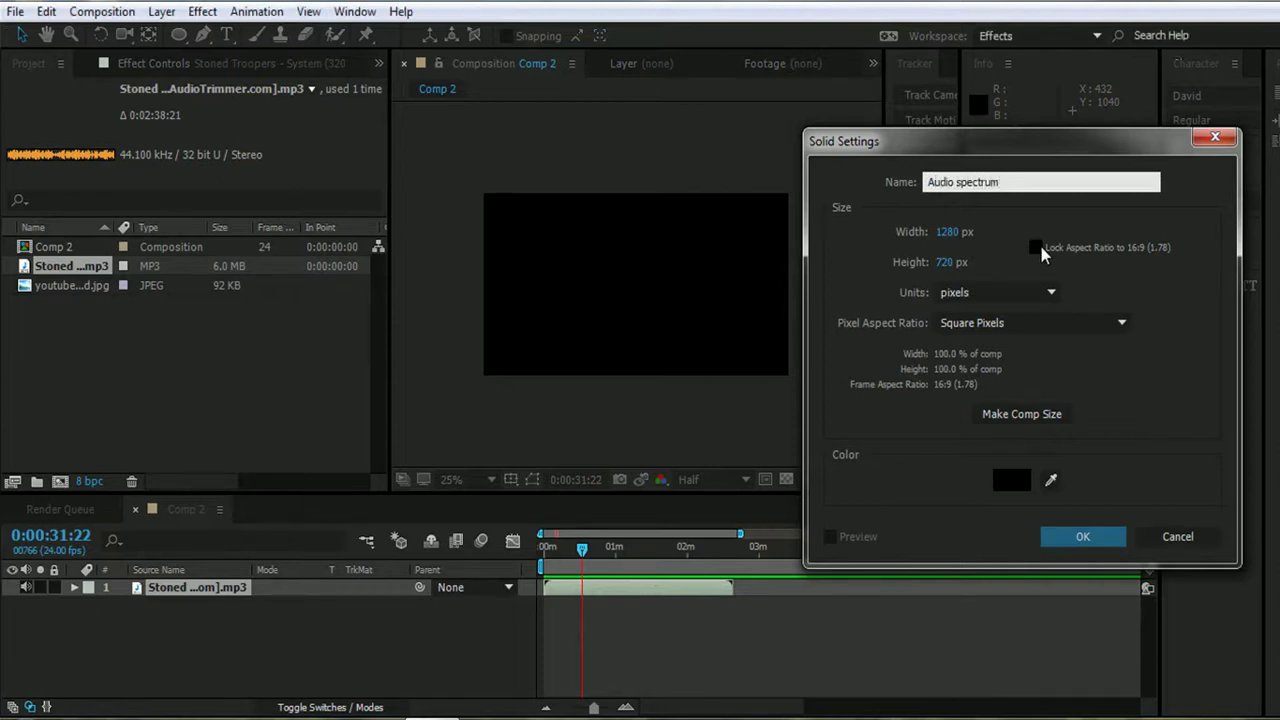
pyautogui.press('Return')
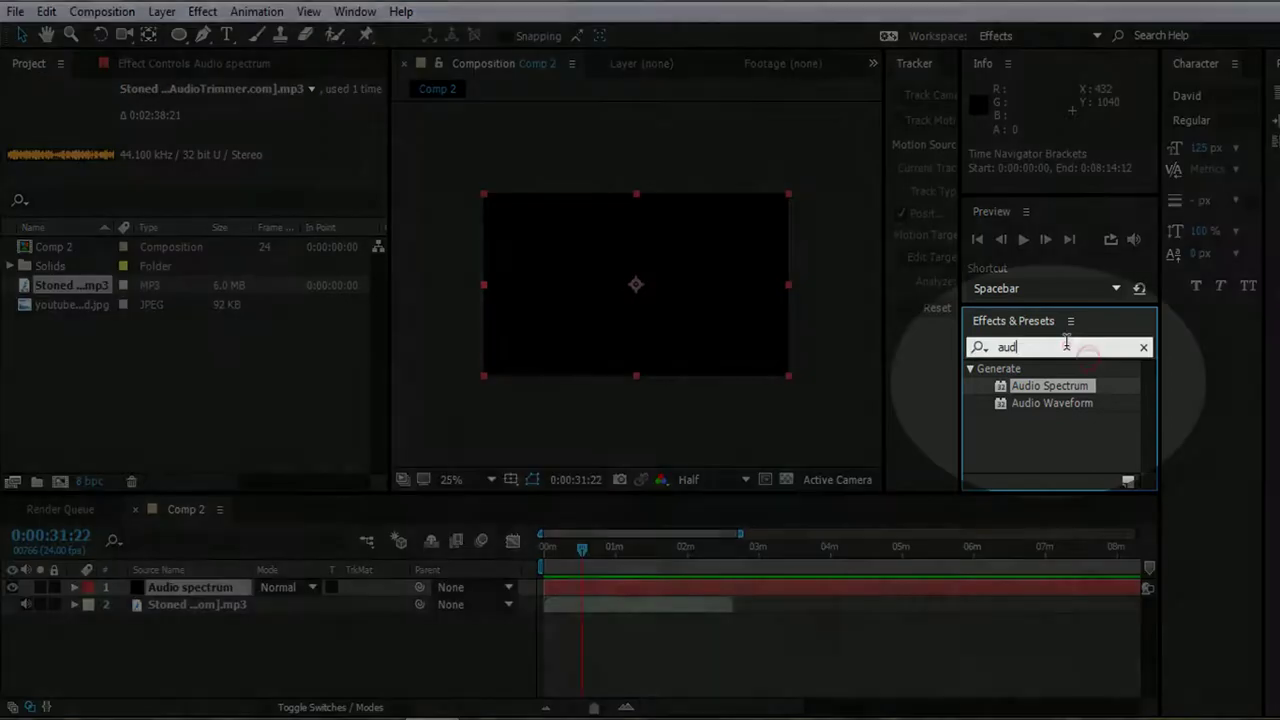
# Find Audio Spectrum in Effects & Presets and drop it onto the Audio spectrum solid
pyautogui.click(1067, 344)
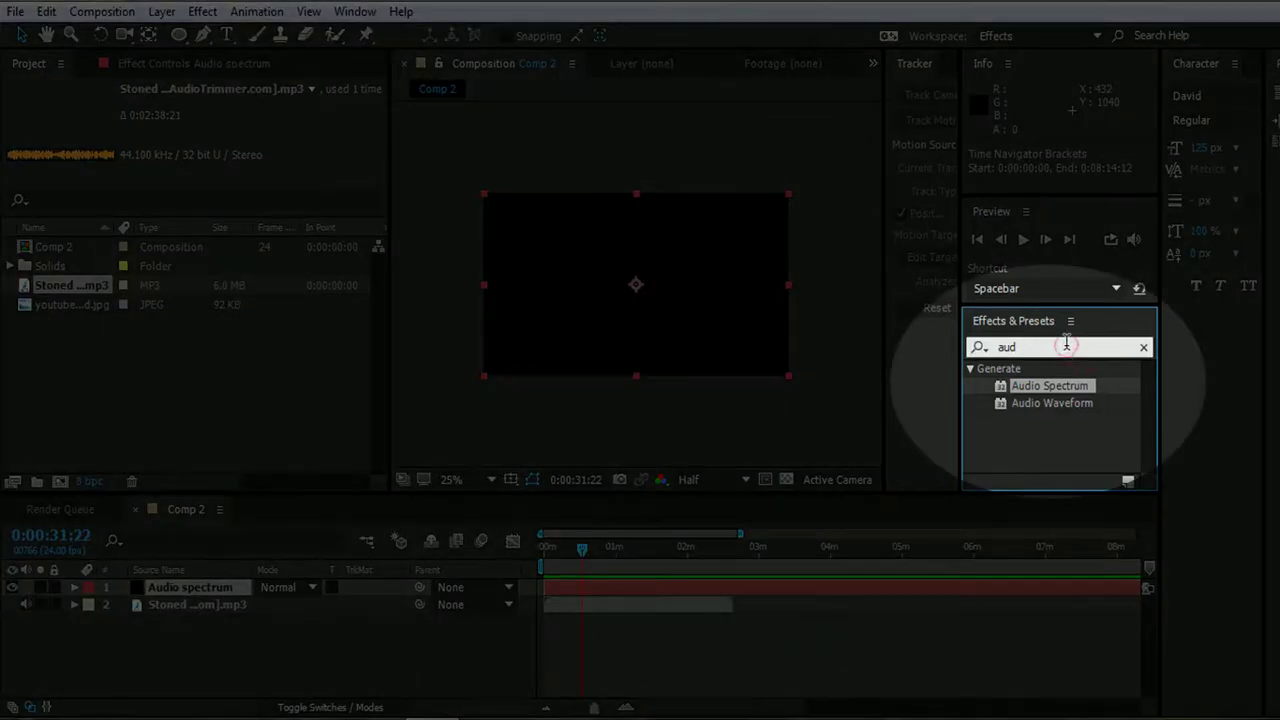
pyautogui.write('di')
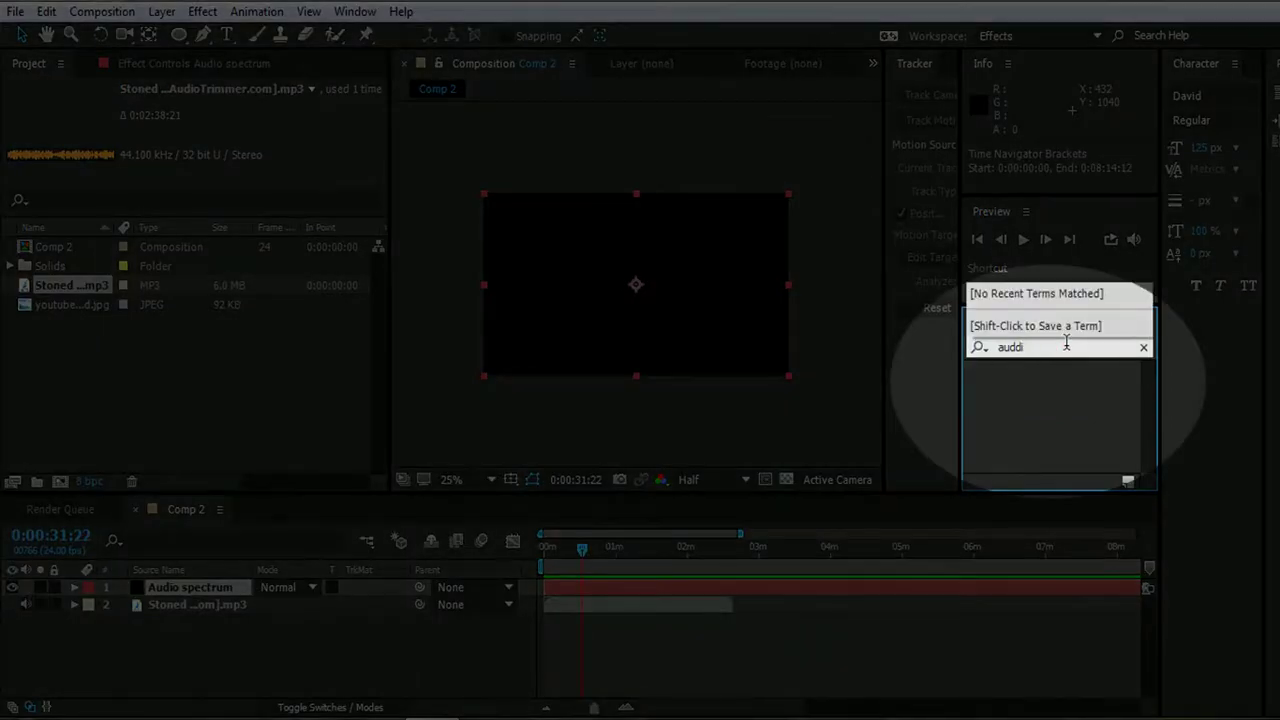
pyautogui.press('BackSpace')
pyautogui.press('BackSpace')
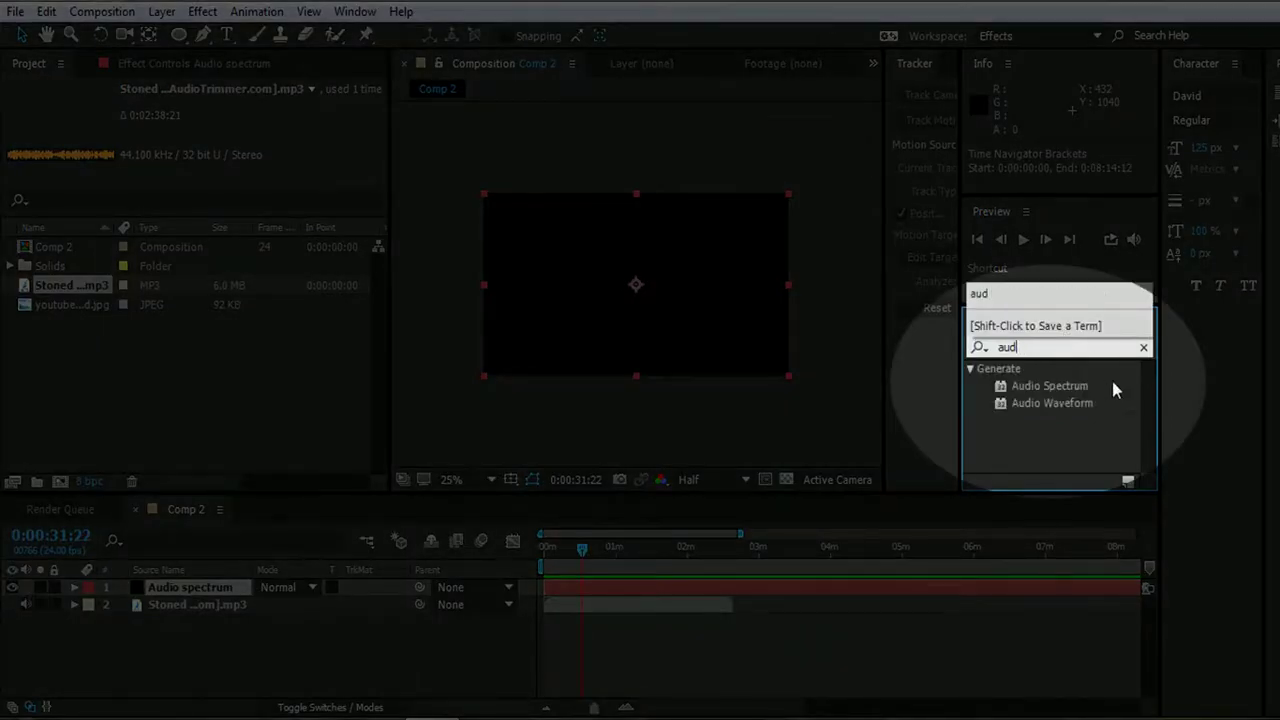
pyautogui.moveTo(1042, 387); pyautogui.dragTo(636, 307)
pyautogui.press('.')
pyautogui.press('.')
pyautogui.press(',')
pyautogui.press(',')
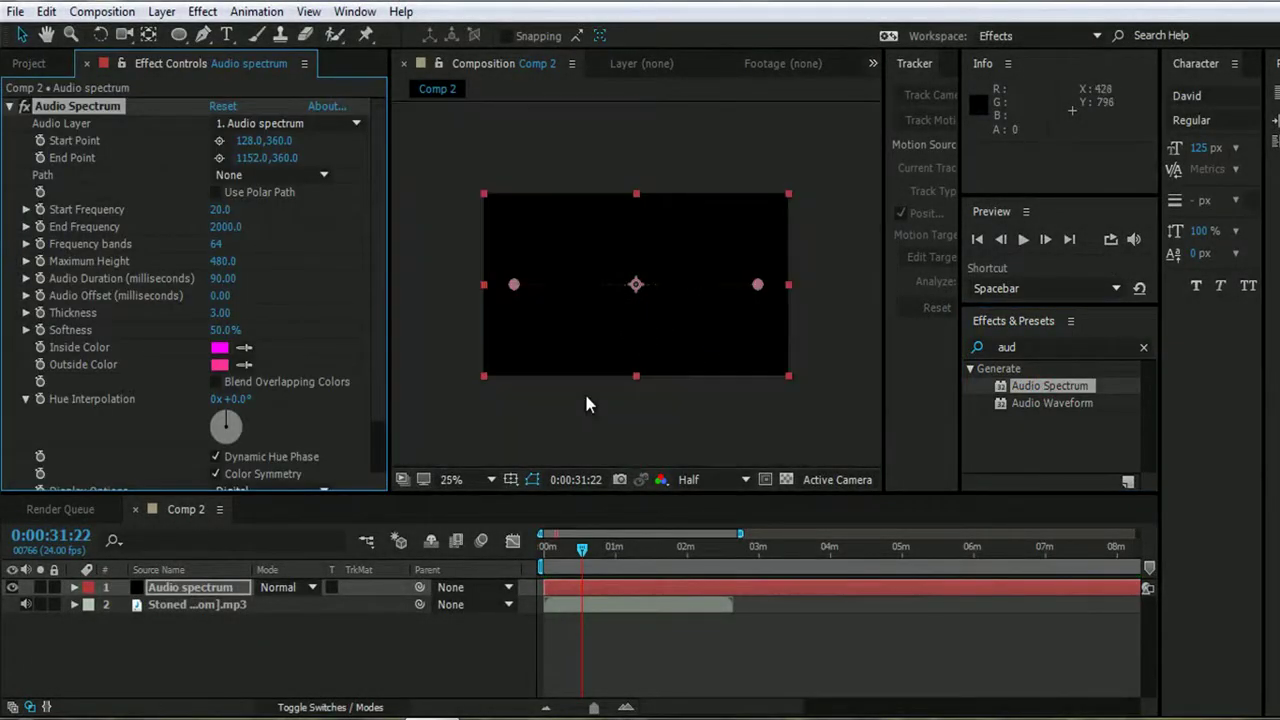
# Set the Audio Layer to the MP3 layer, check the bars, and enable Blend Overlapping Colors
pyautogui.click(290, 128)
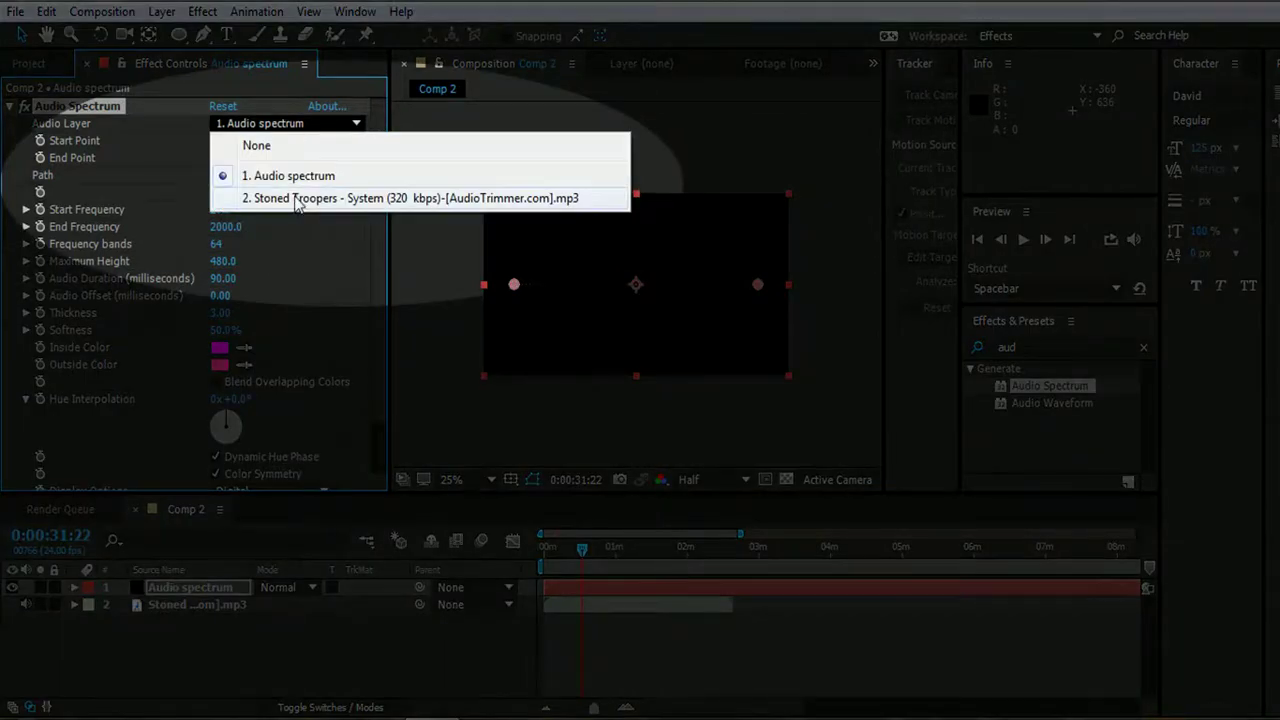
pyautogui.click(297, 199)
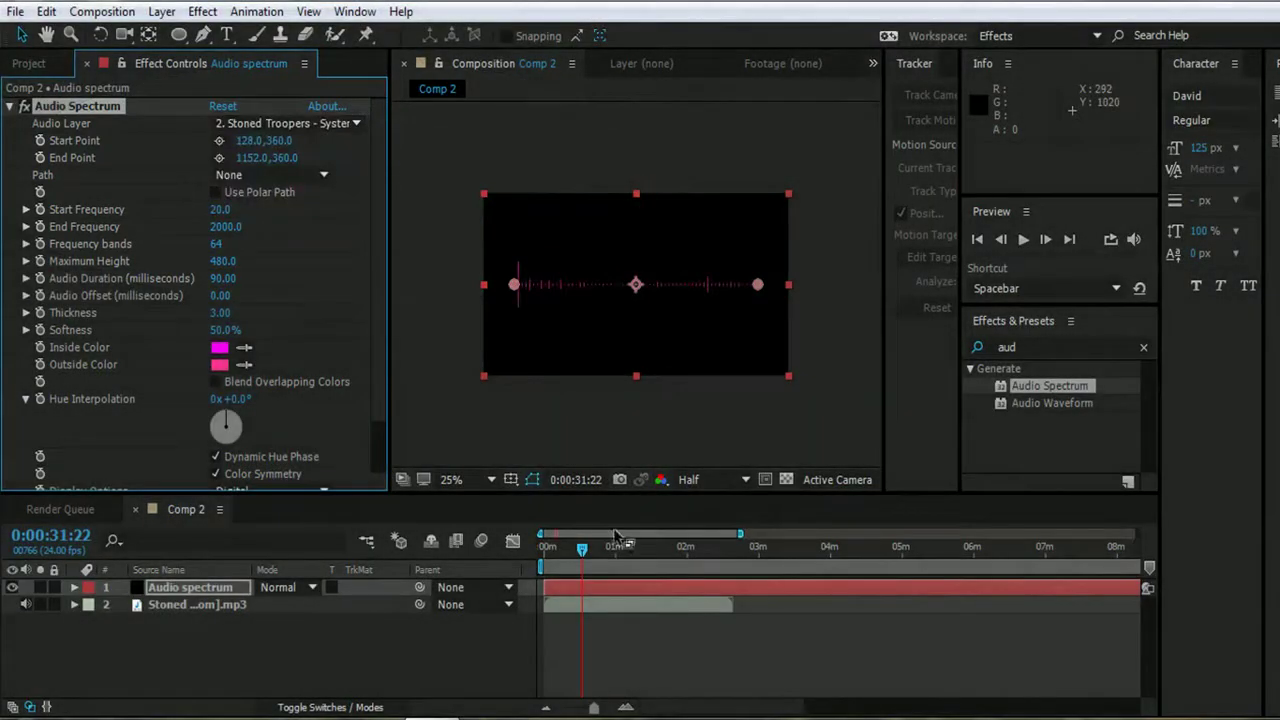
pyautogui.click(597, 556)
pyautogui.moveTo(597, 558)
pyautogui.mouseDown()
pyautogui.moveTo(674, 568)
pyautogui.moveTo(629, 564)
pyautogui.mouseUp()
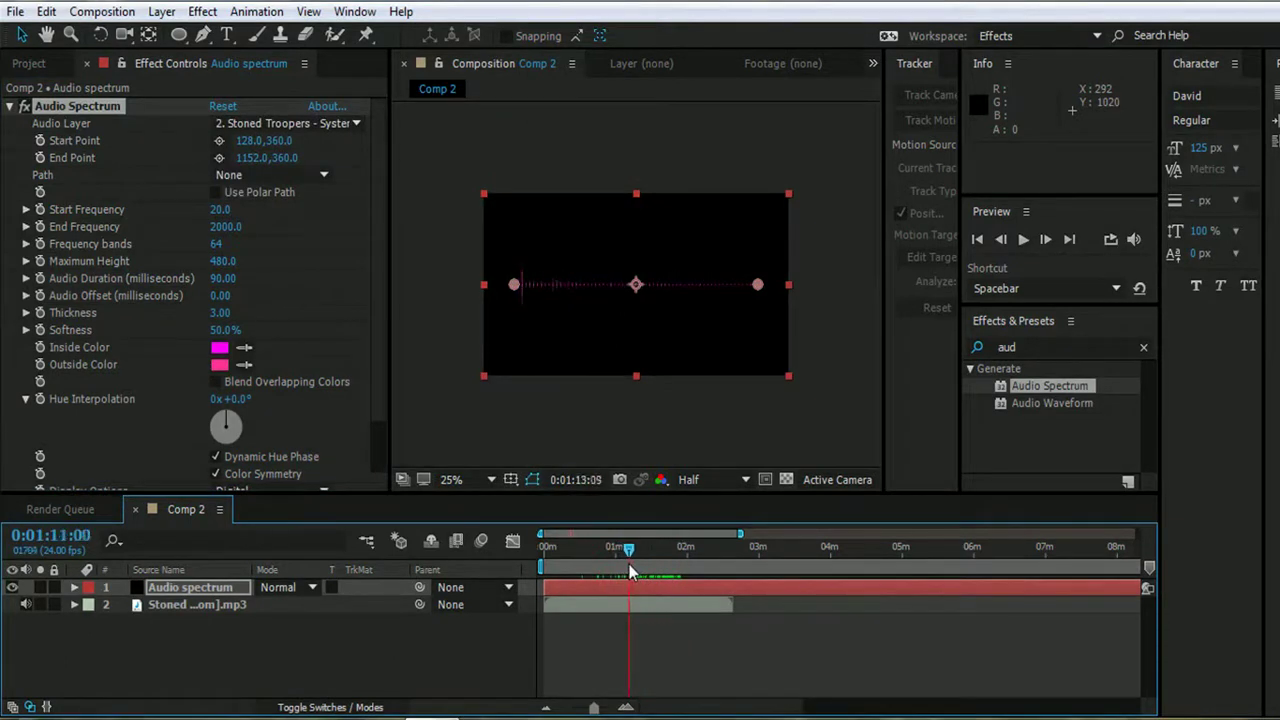
pyautogui.moveTo(593, 566); pyautogui.dragTo(531, 567)
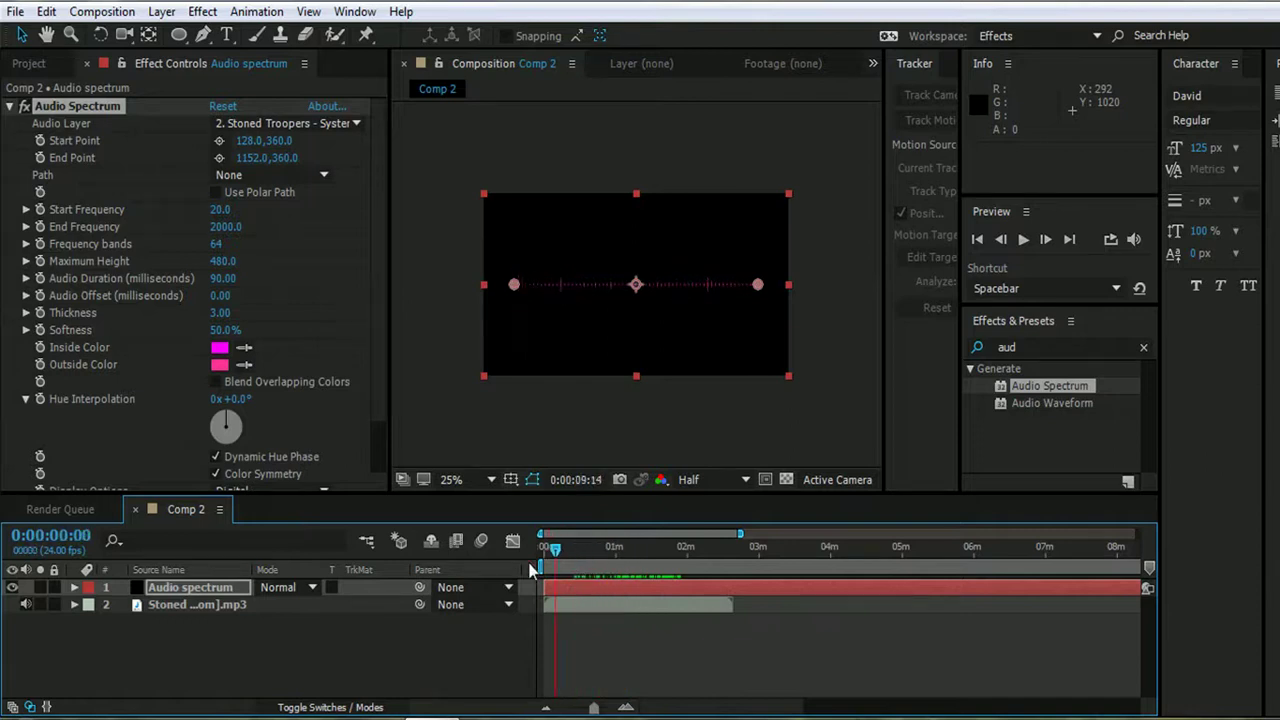
pyautogui.click(346, 378)
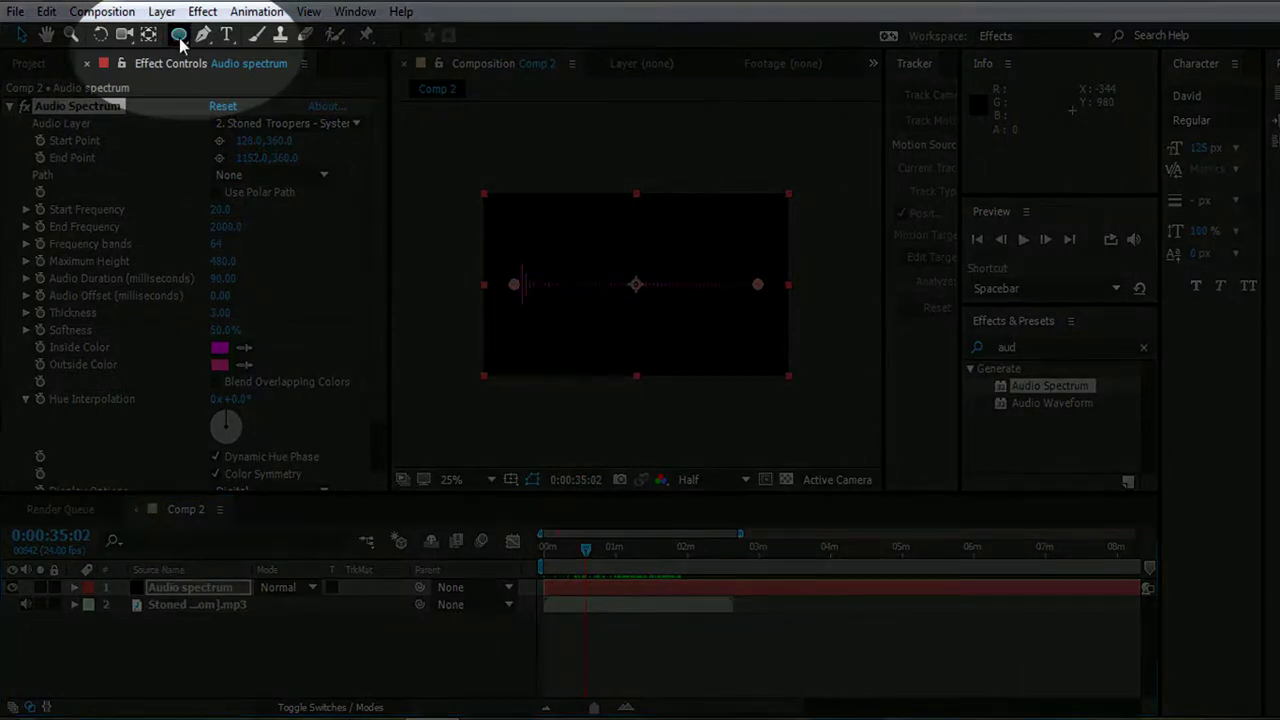
# Draw a circular ellipse mask on the Audio spectrum solid and set the effect's Path to Mask 1
pyautogui.click(179, 36)
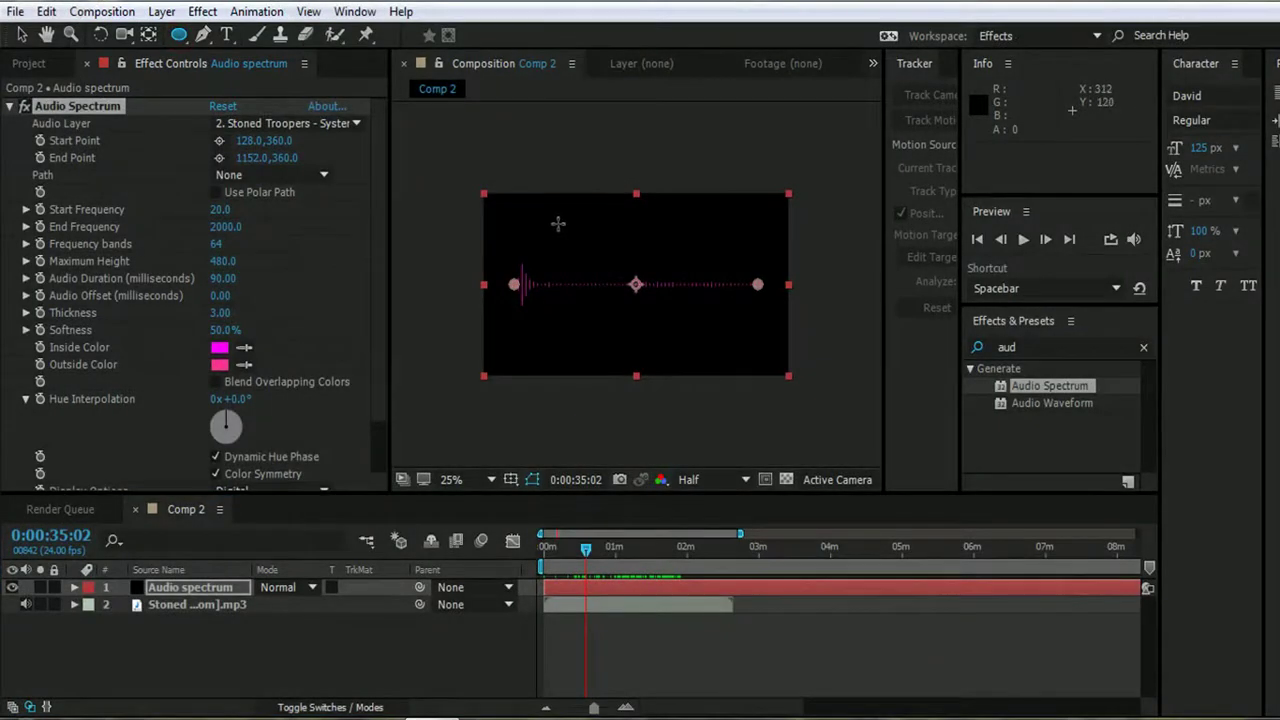
pyautogui.moveTo(590, 241); pyautogui.dragTo(682, 322)
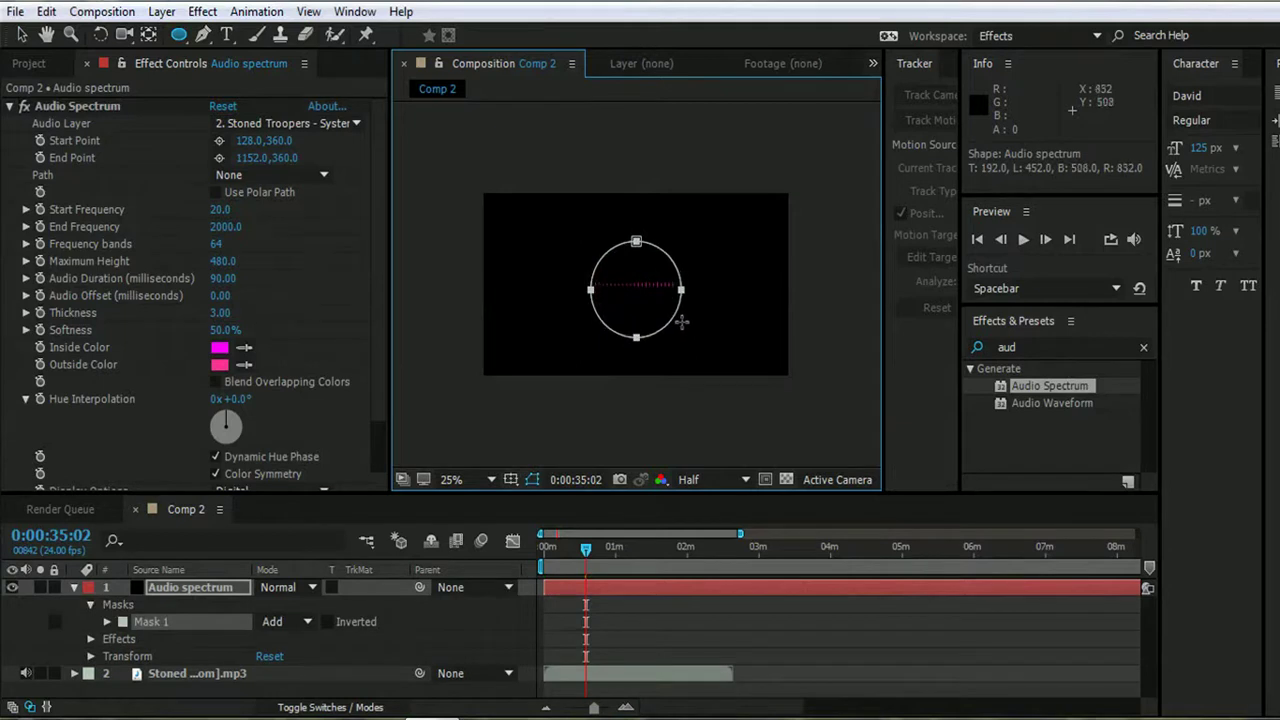
pyautogui.click(265, 175)
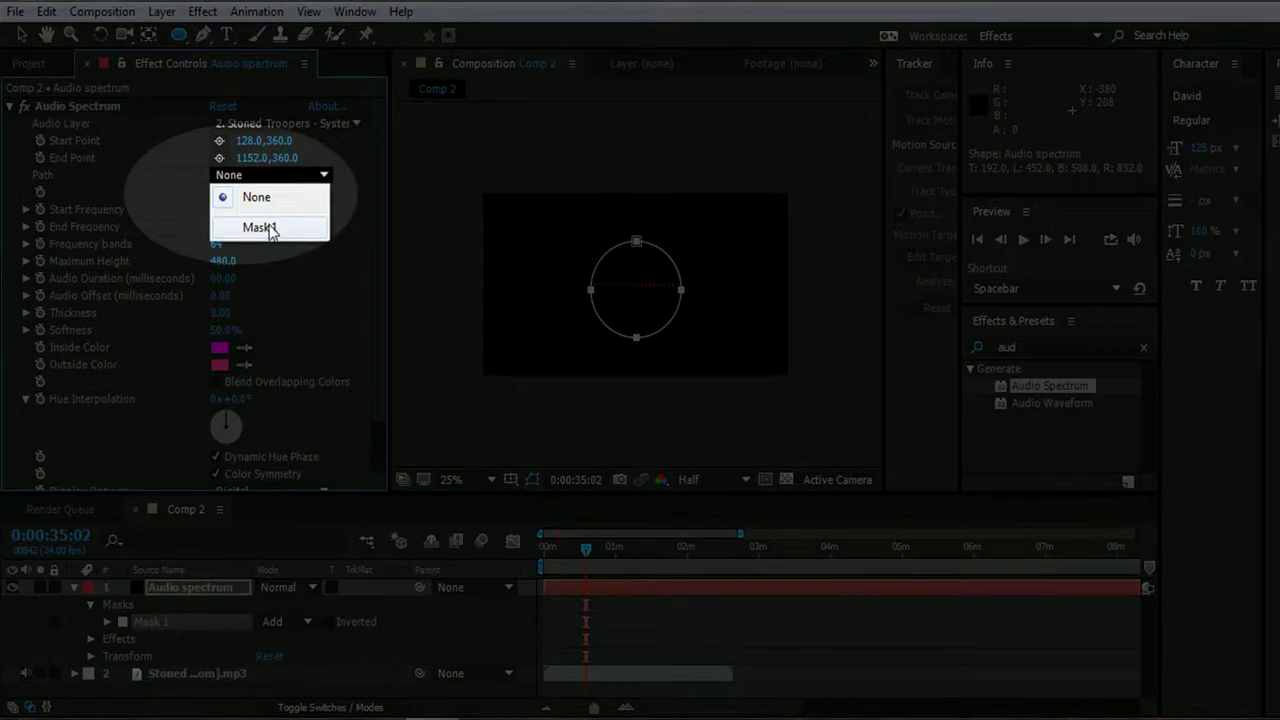
pyautogui.click(258, 227)
pyautogui.scroll(2, 616, 302)
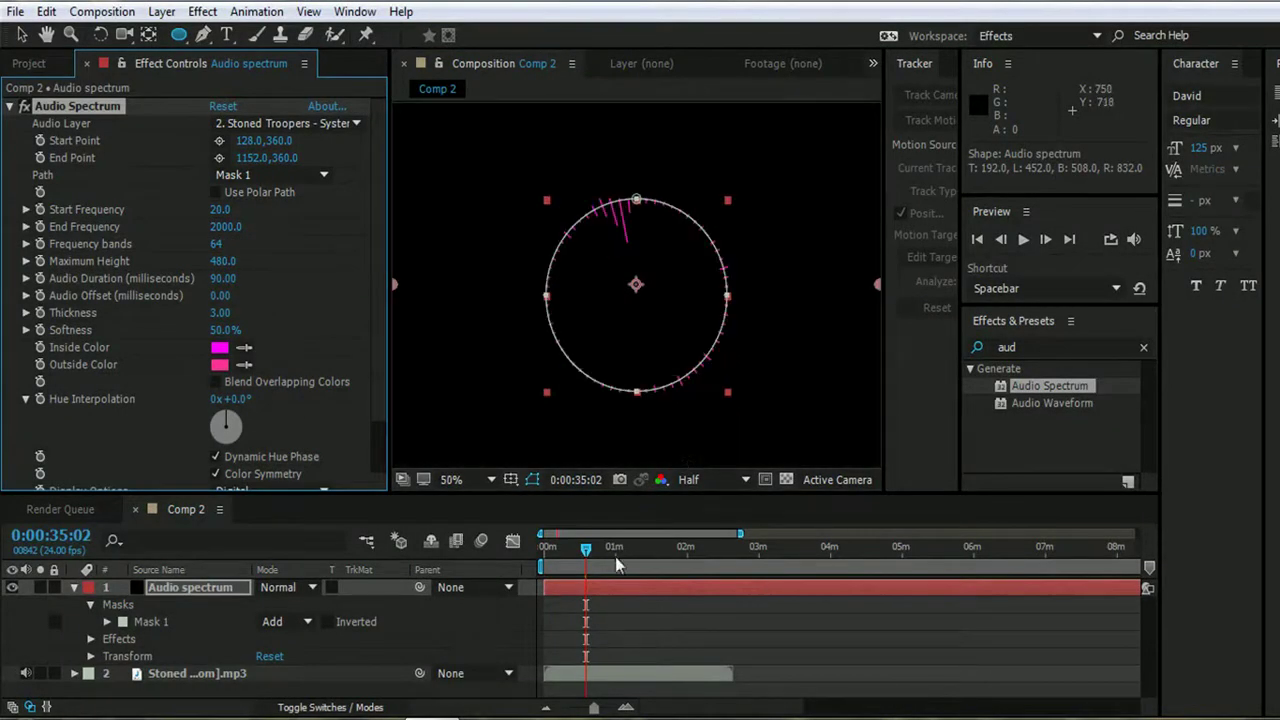
pyautogui.click(615, 563)
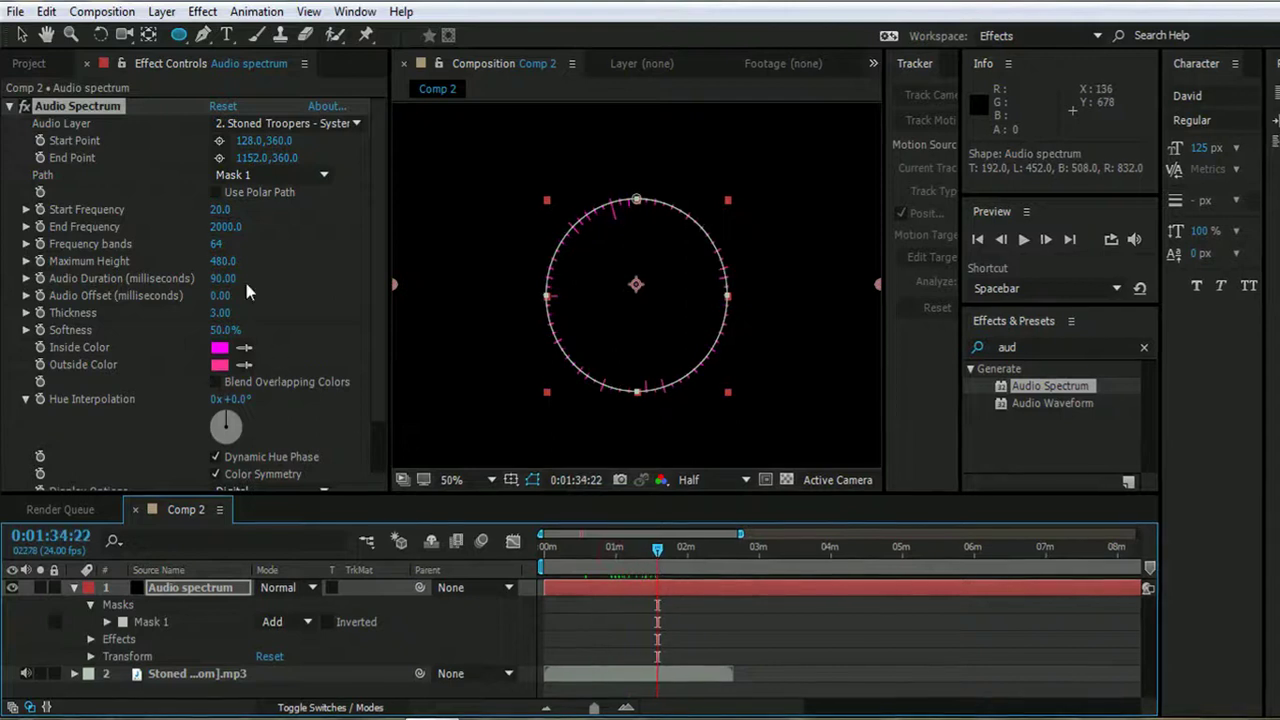
pyautogui.click(219, 209)
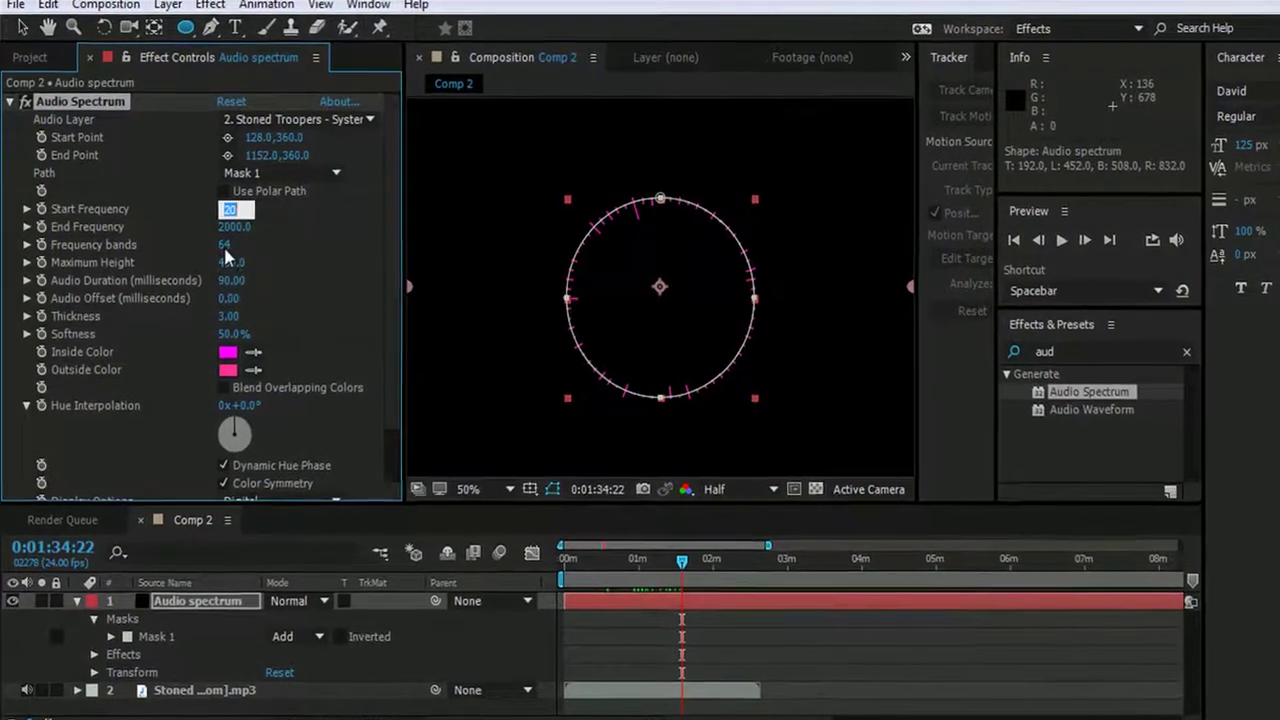
# Use 60 frequency bands, thickness 6.40, and draw bars on Side B only
pyautogui.click(222, 244)
pyautogui.write('100')
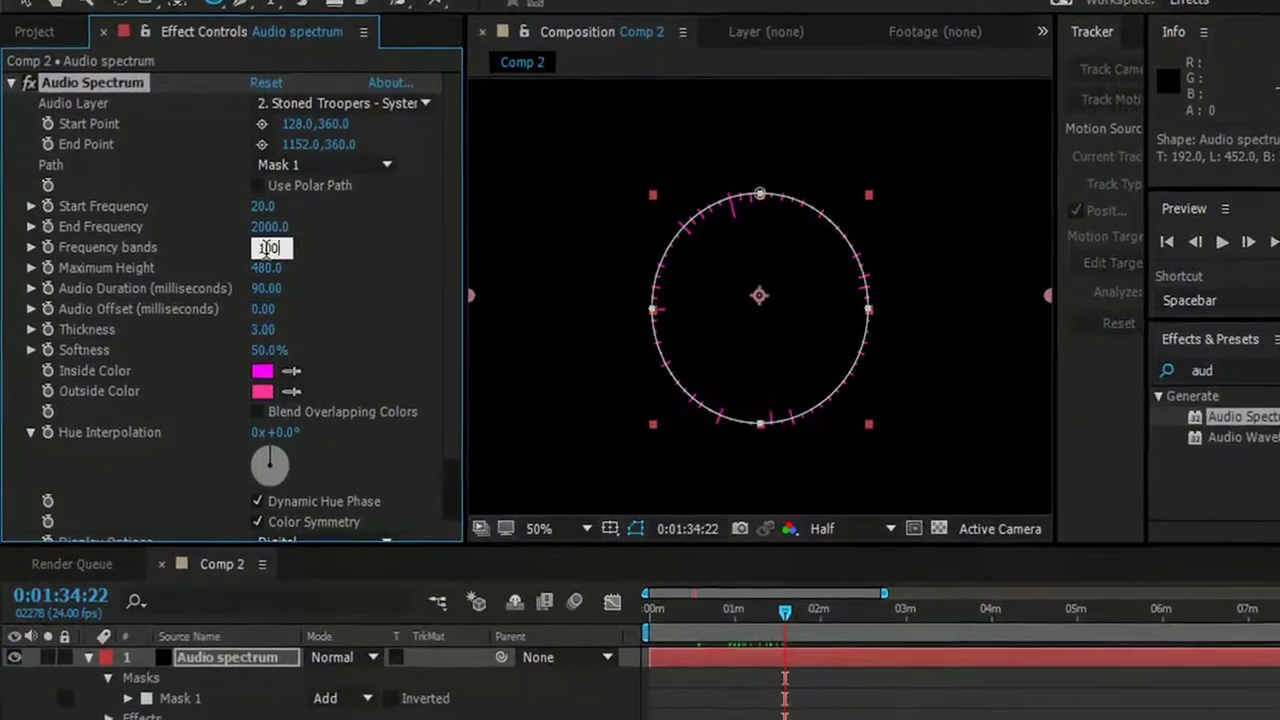
pyautogui.press('BackSpace')
pyautogui.press('BackSpace')
pyautogui.press('BackSpace')
pyautogui.write('60')
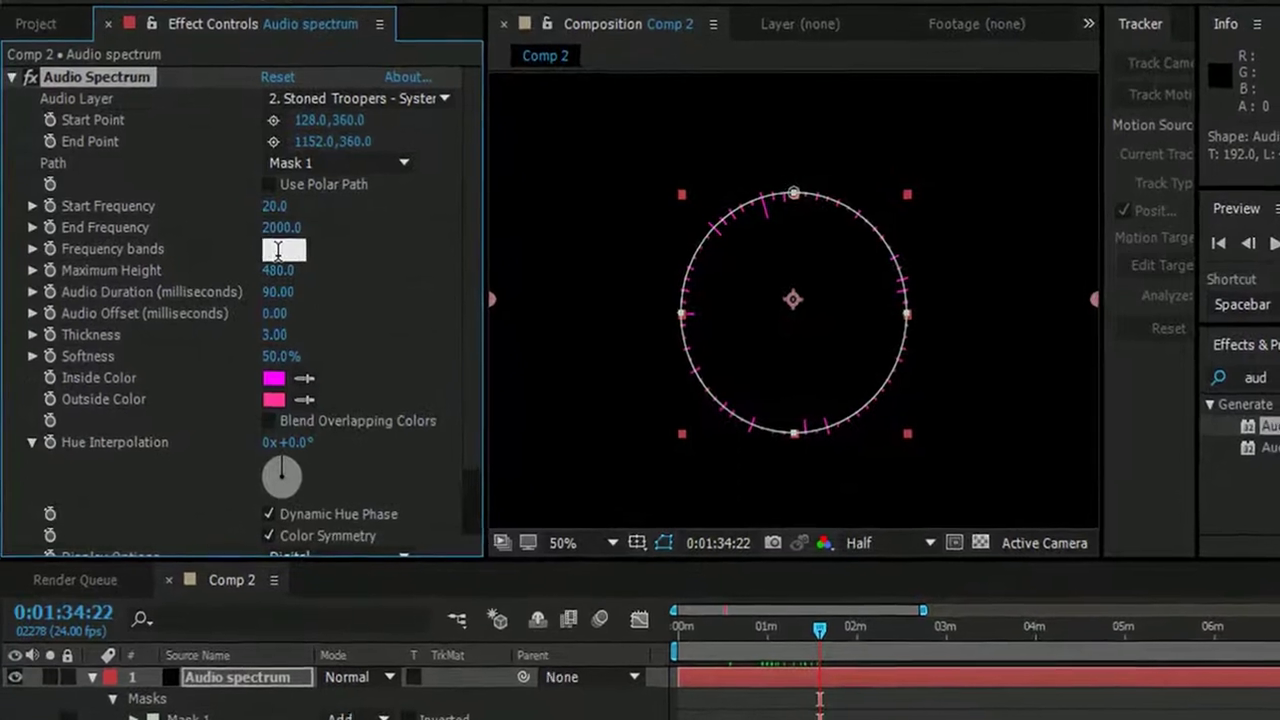
pyautogui.press('Return')
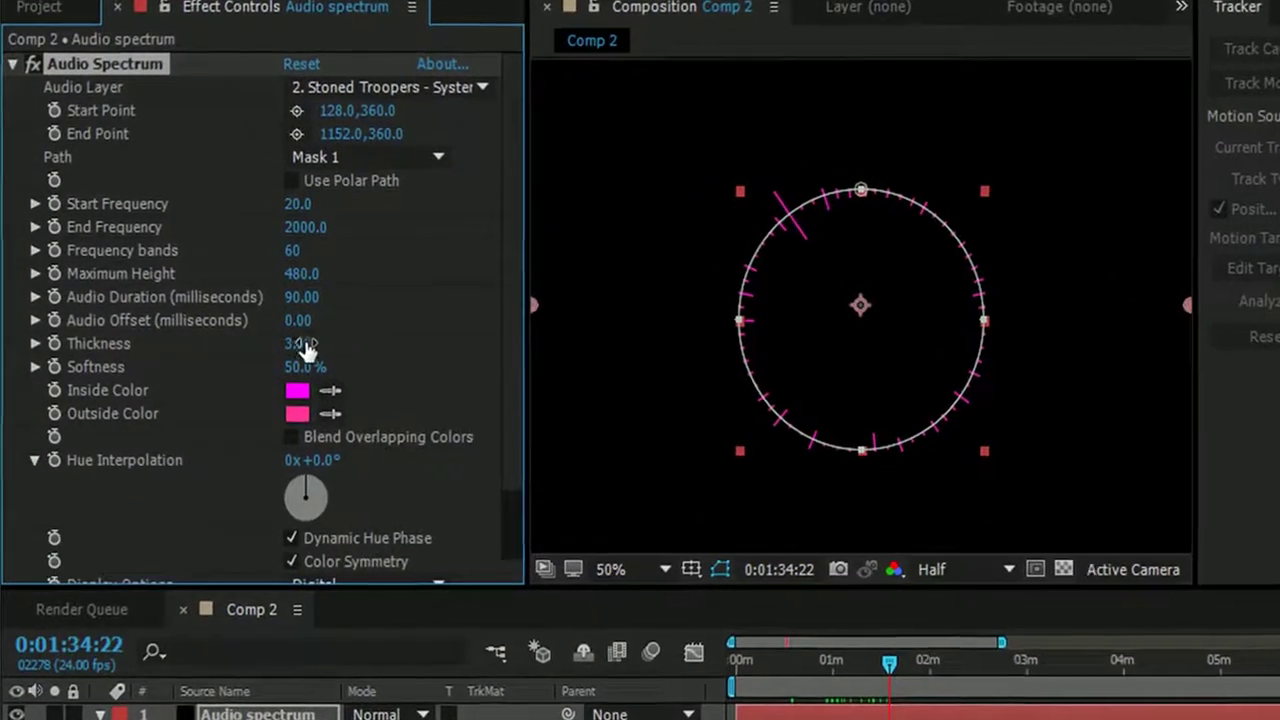
pyautogui.moveTo(292, 339); pyautogui.dragTo(364, 350)
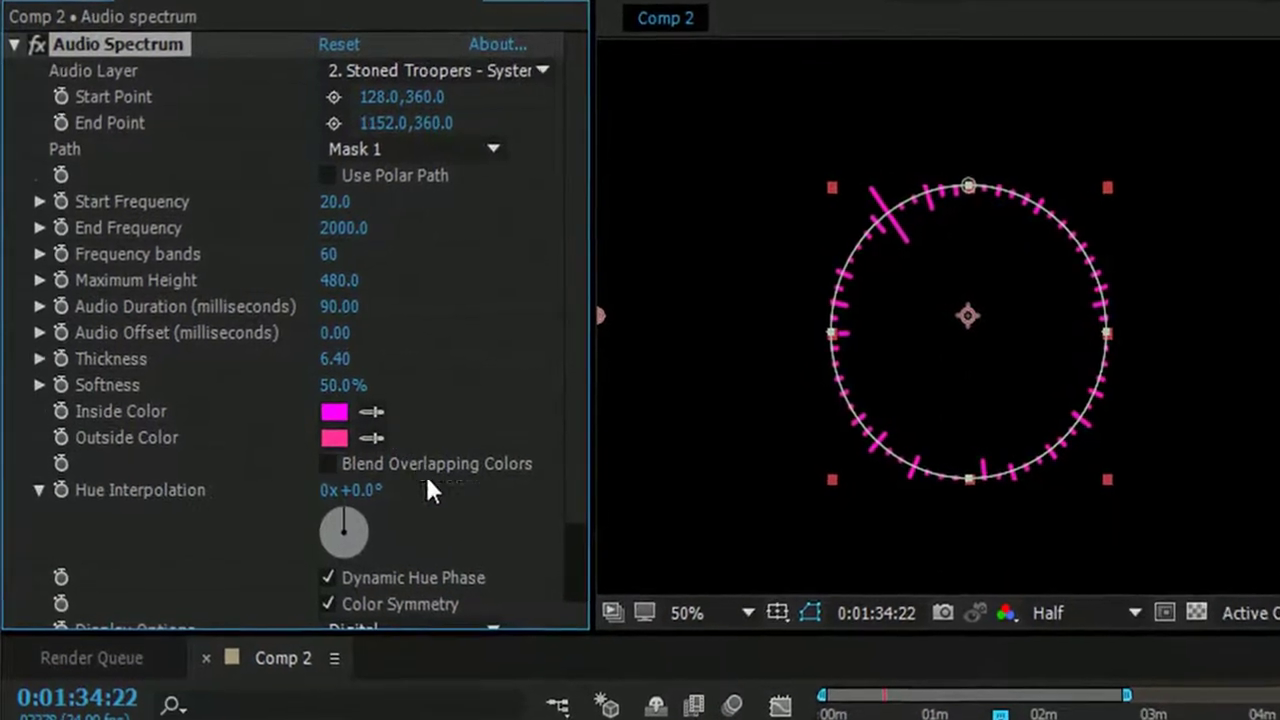
pyautogui.scroll(-3, 425, 473)
pyautogui.click(432, 565)
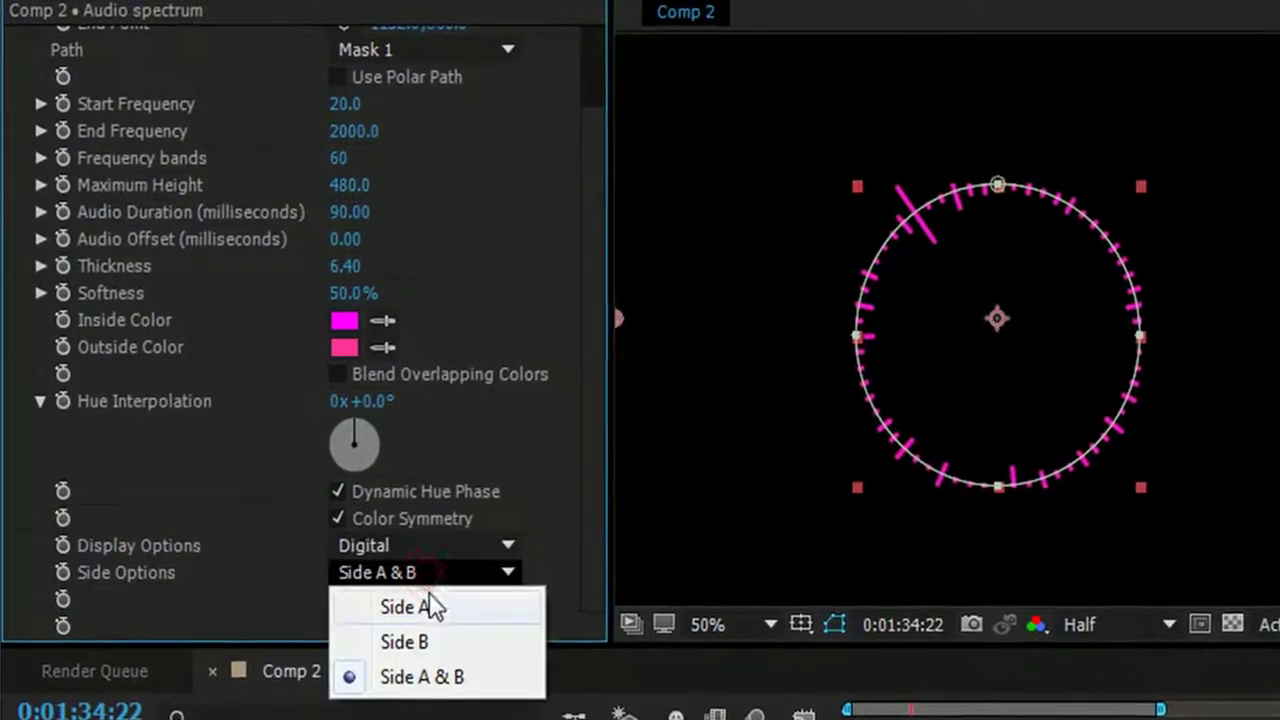
pyautogui.click(405, 642)
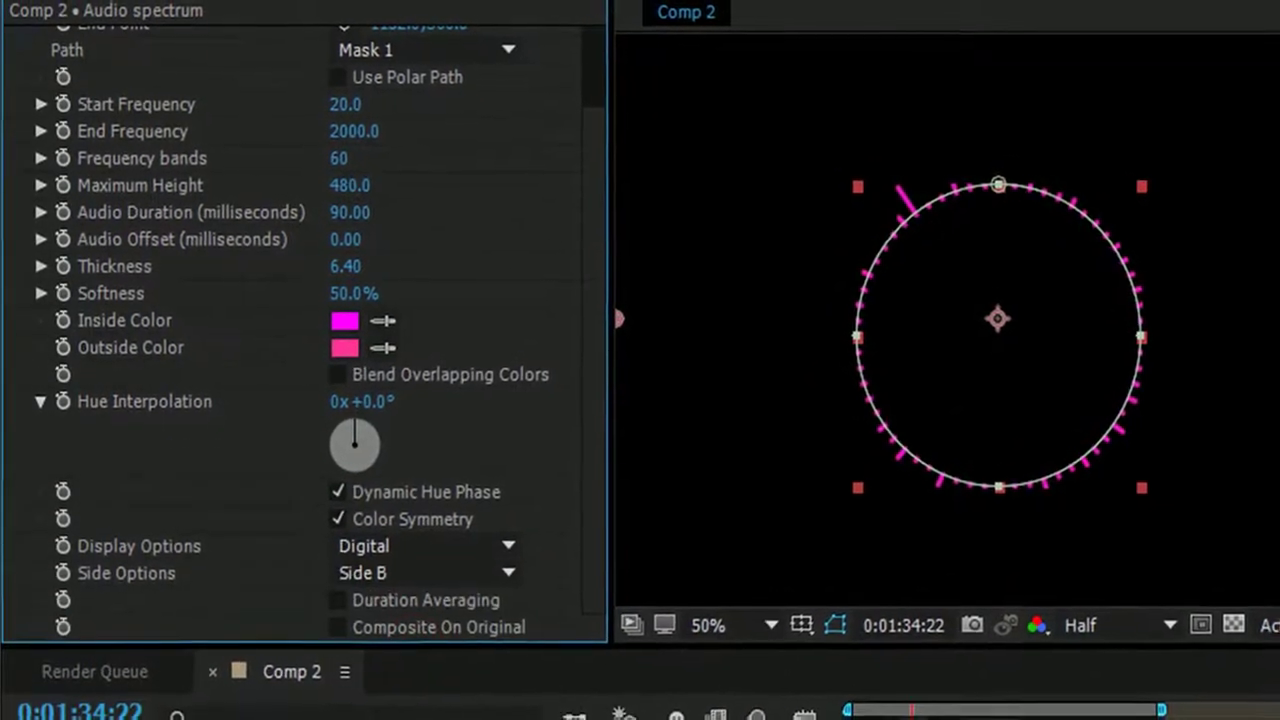
pyautogui.moveTo(810, 690); pyautogui.dragTo(915, 688)
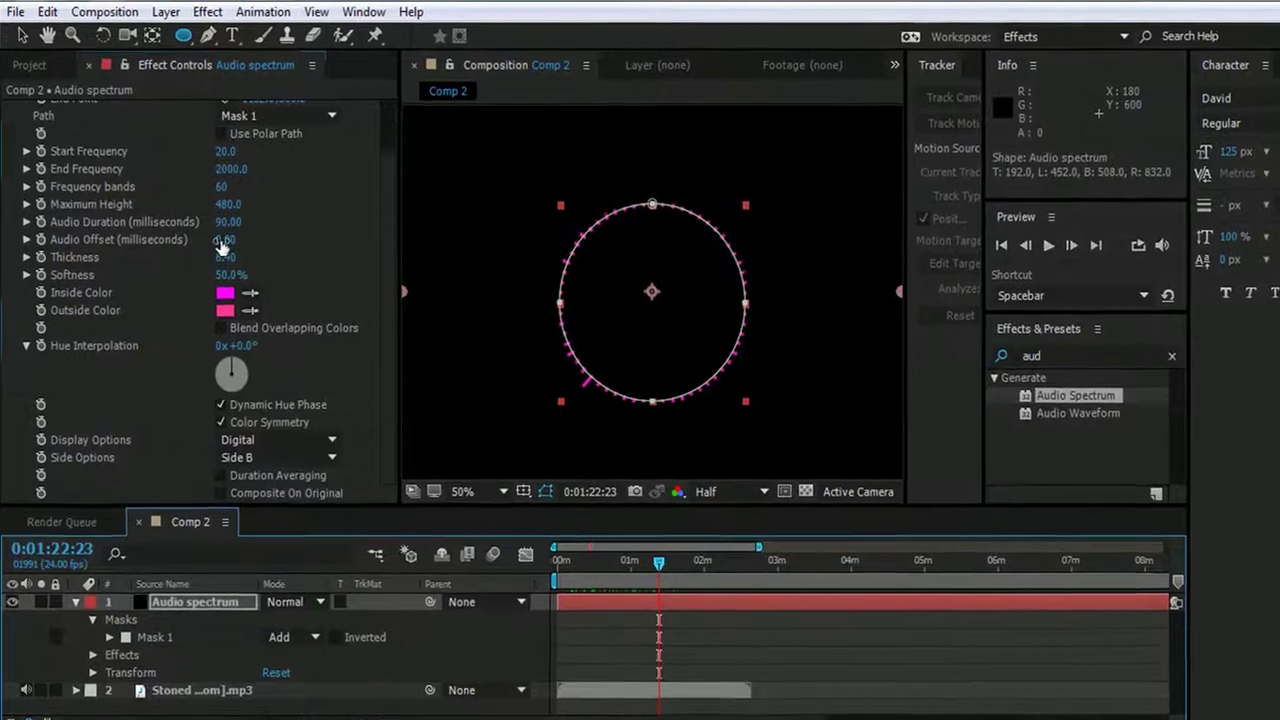
# Set Audio Duration to 200 and Audio Offset to 100
pyautogui.moveTo(220, 234); pyautogui.dragTo(226, 222)
pyautogui.click(240, 232)
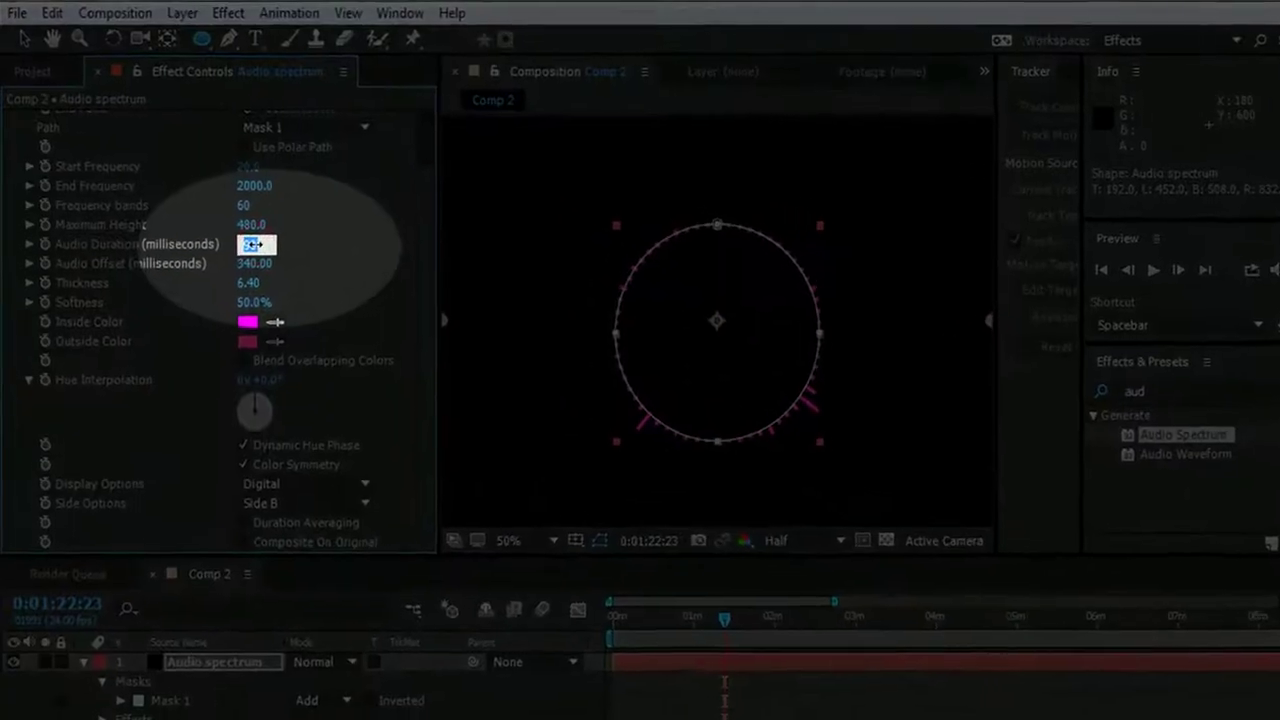
pyautogui.write('200')
pyautogui.press('Return')
pyautogui.click(280, 285)
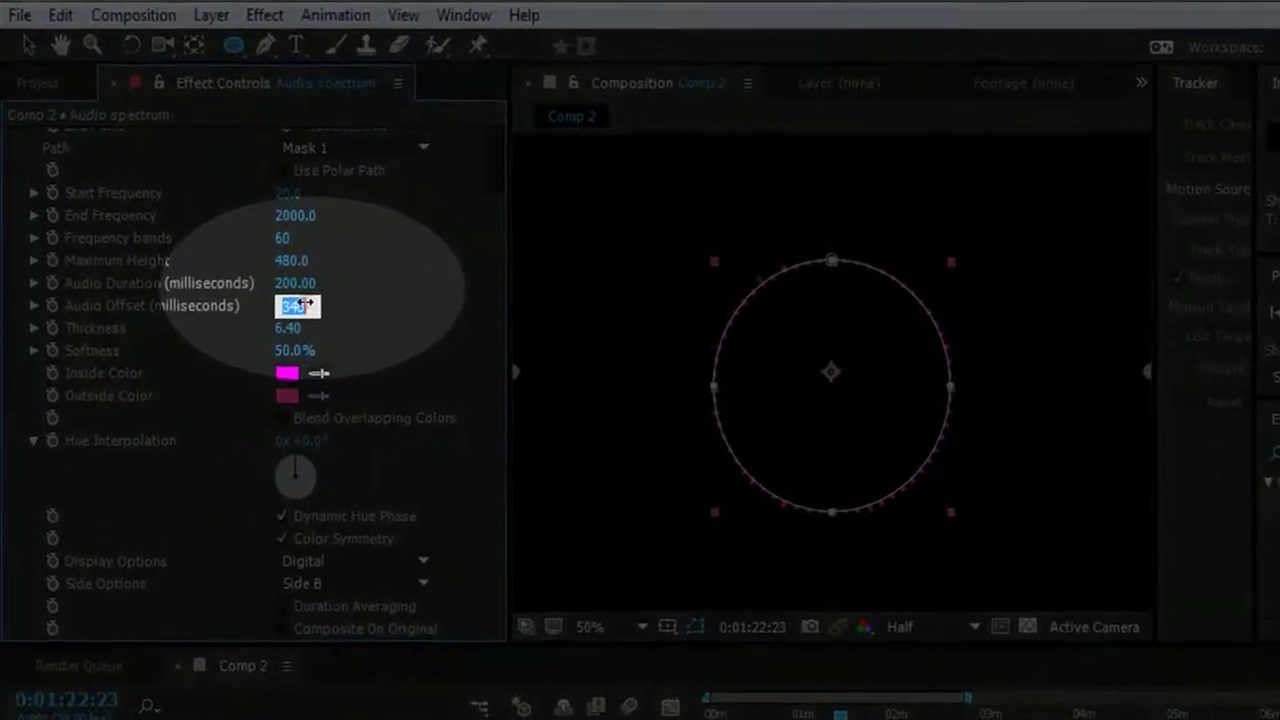
pyautogui.write('100')
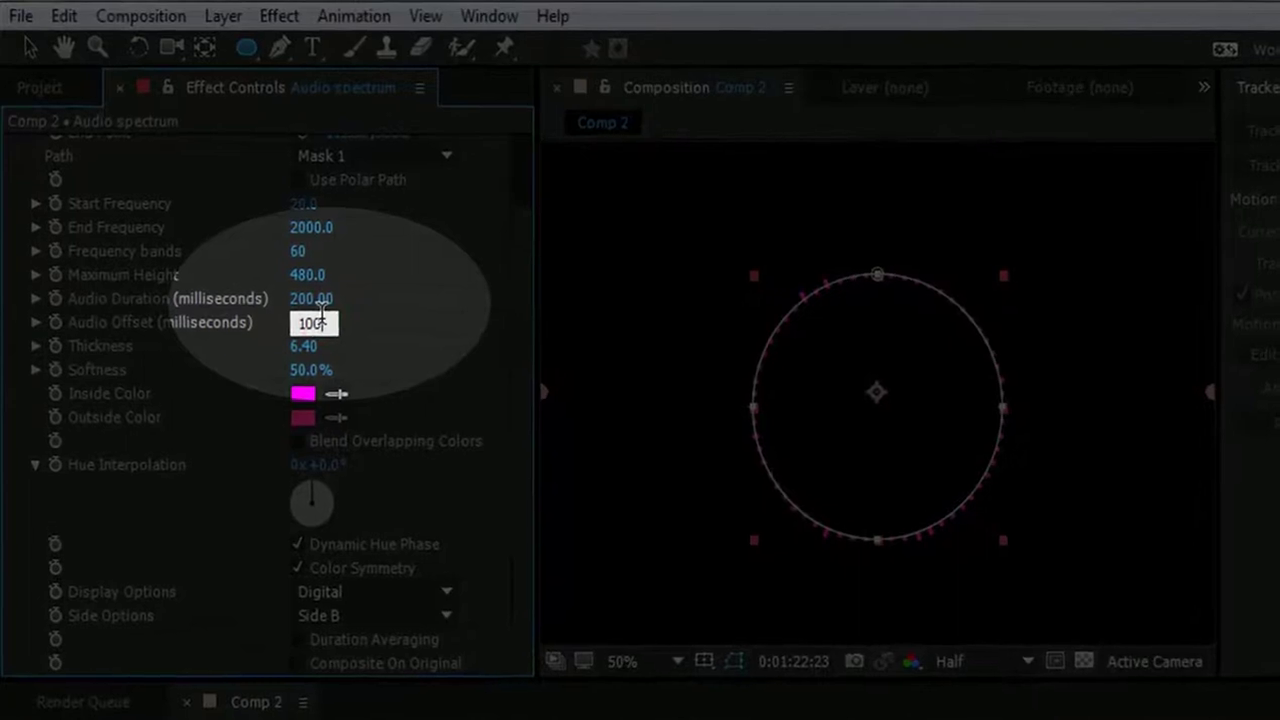
pyautogui.press('Return')
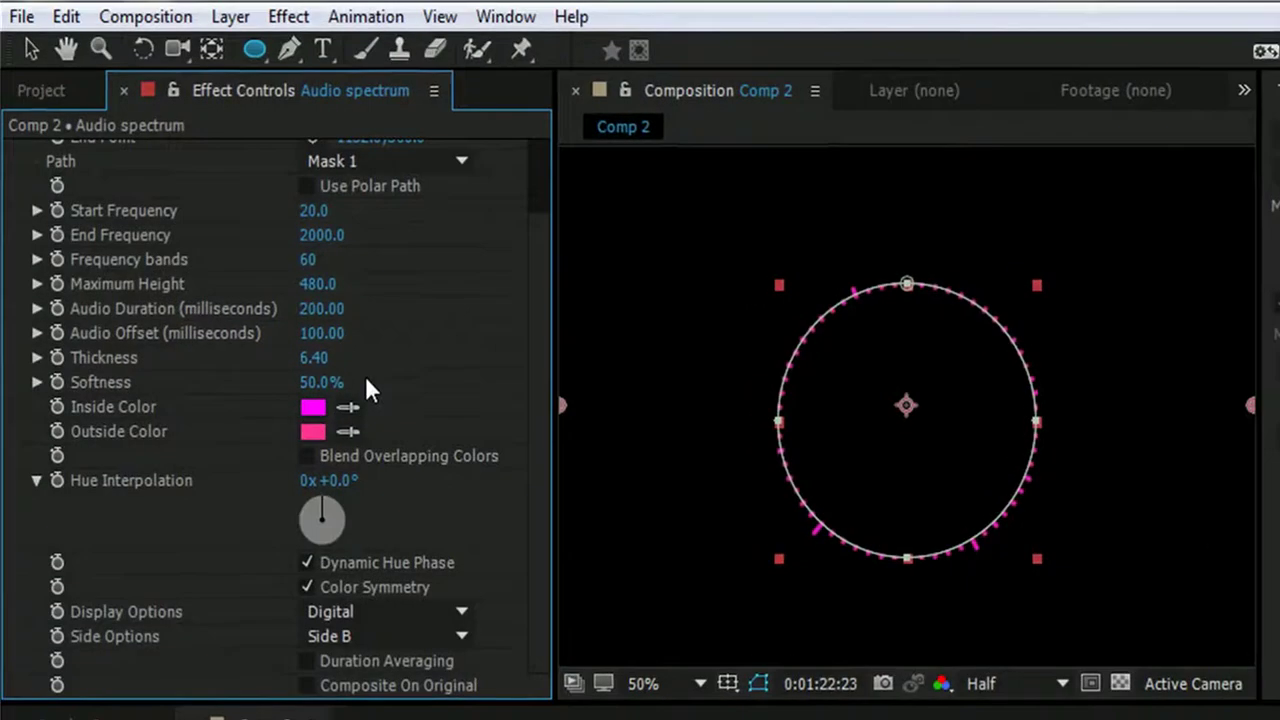
pyautogui.moveTo(700, 600)
pyautogui.mouseDown()
pyautogui.moveTo(630, 620)
pyautogui.moveTo(641, 605)
pyautogui.mouseUp()
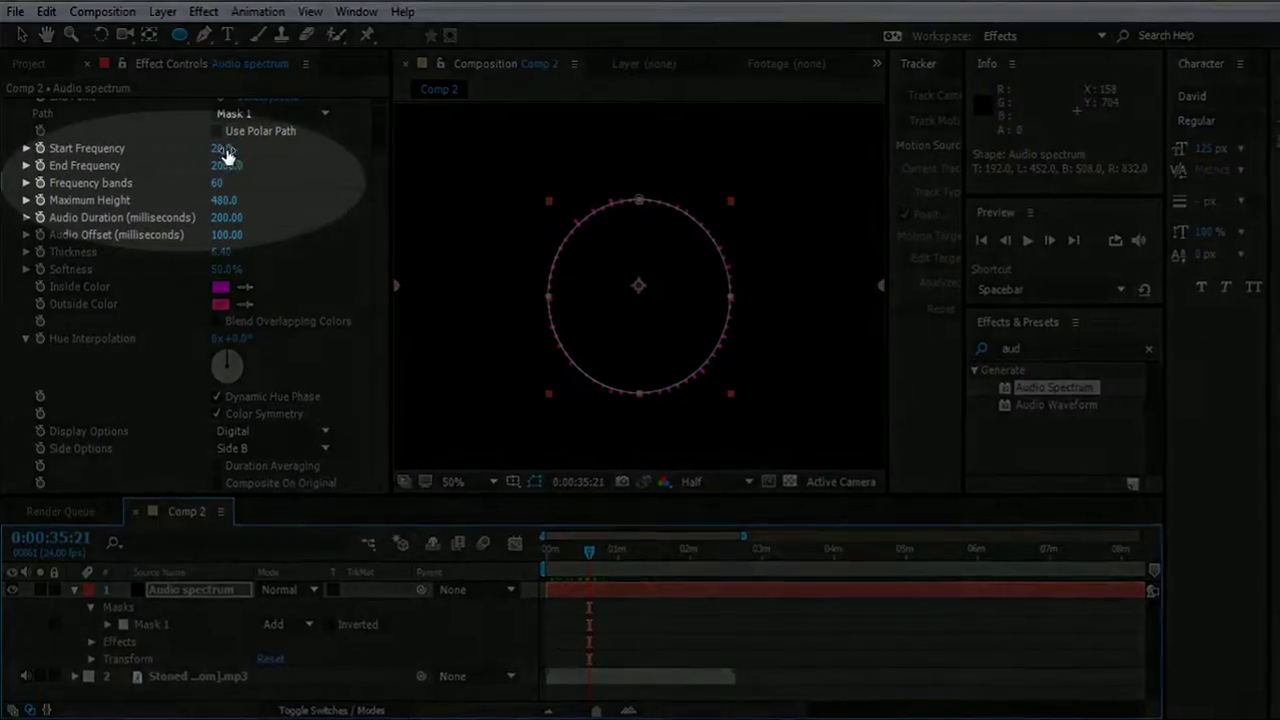
# Set Start Frequency to 150 and End Frequency to 360, then scrub to check the bars
pyautogui.click(220, 148)
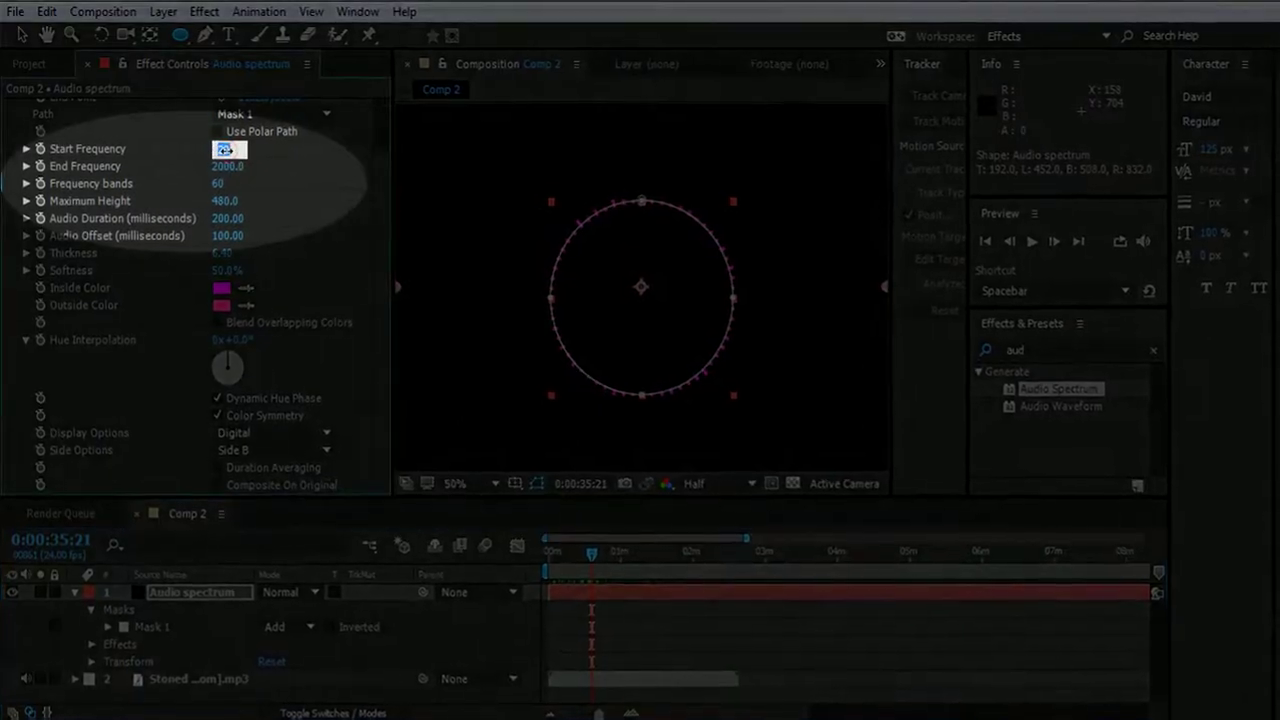
pyautogui.write('150')
pyautogui.press('Return')
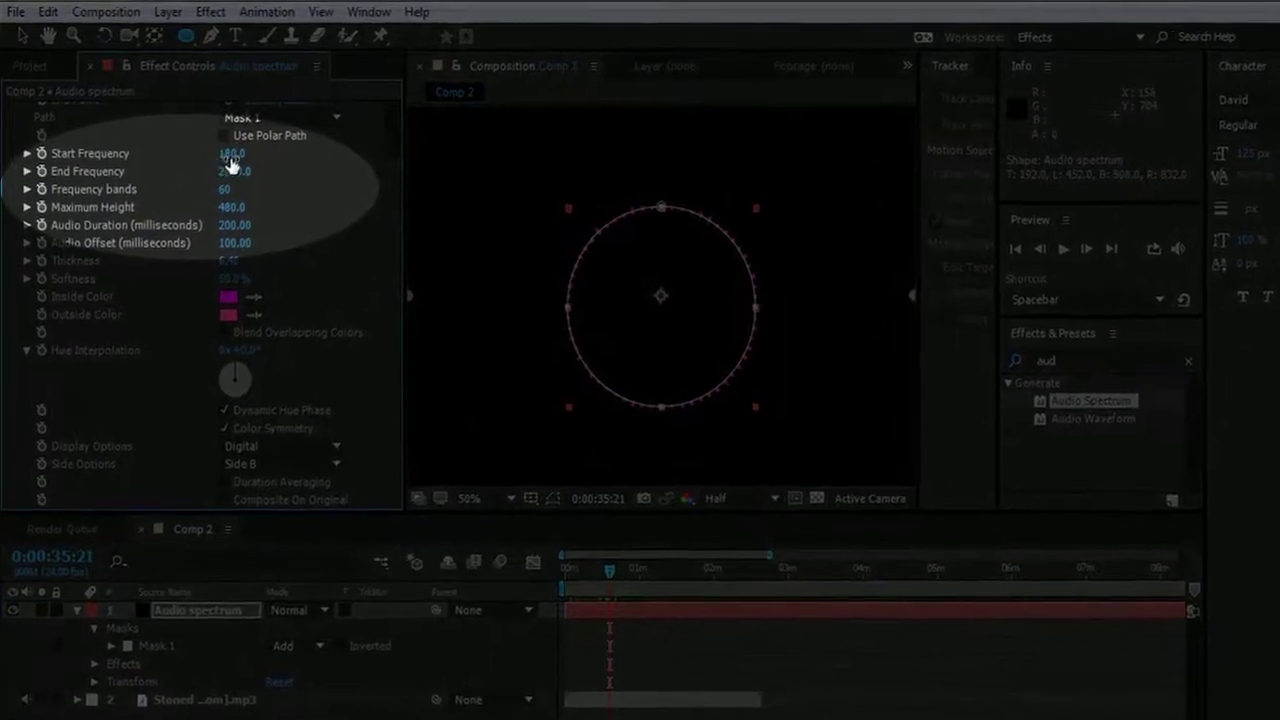
pyautogui.click(229, 168)
pyautogui.write('360')
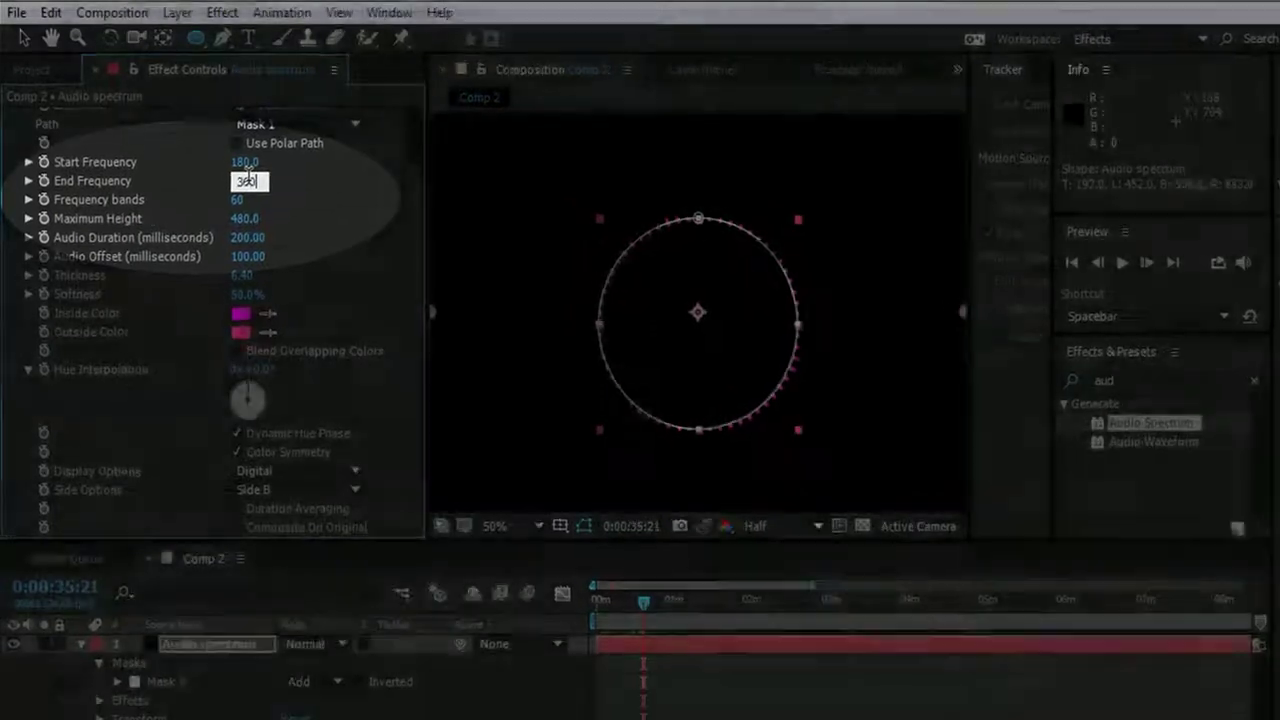
pyautogui.press('Return')
pyautogui.moveTo(714, 624); pyautogui.dragTo(712, 650)
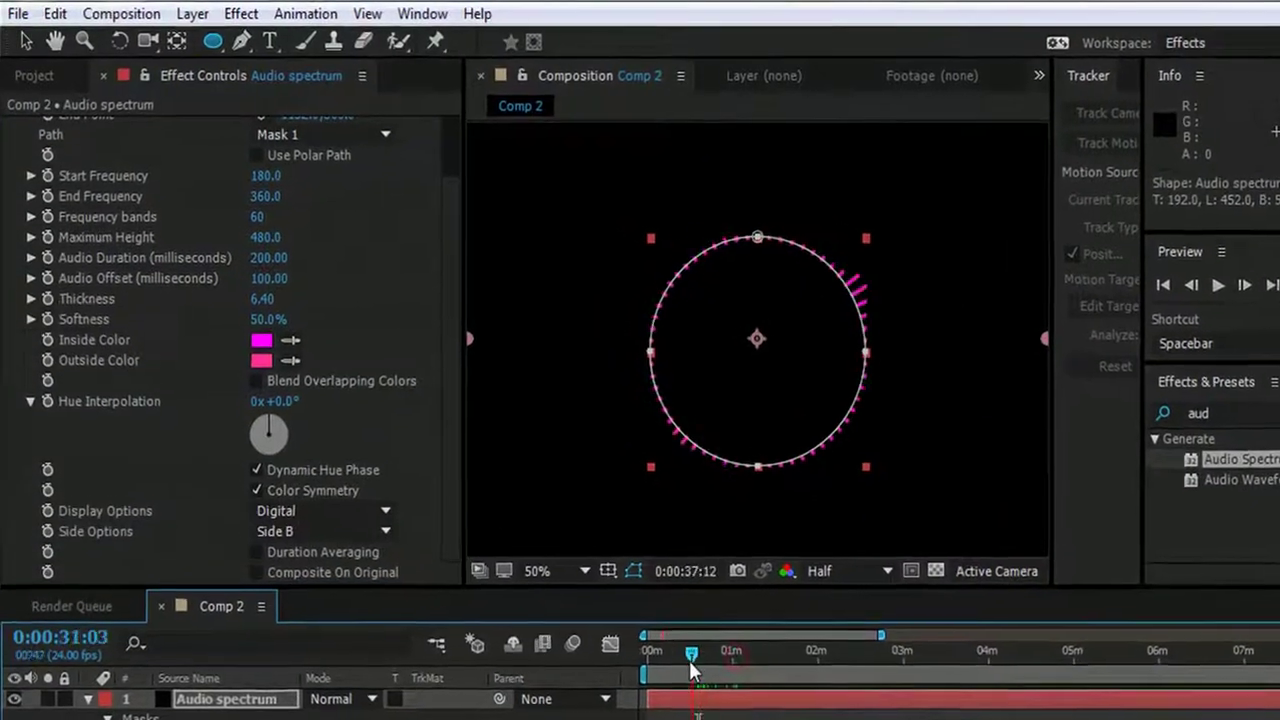
pyautogui.moveTo(776, 708); pyautogui.dragTo(783, 706)
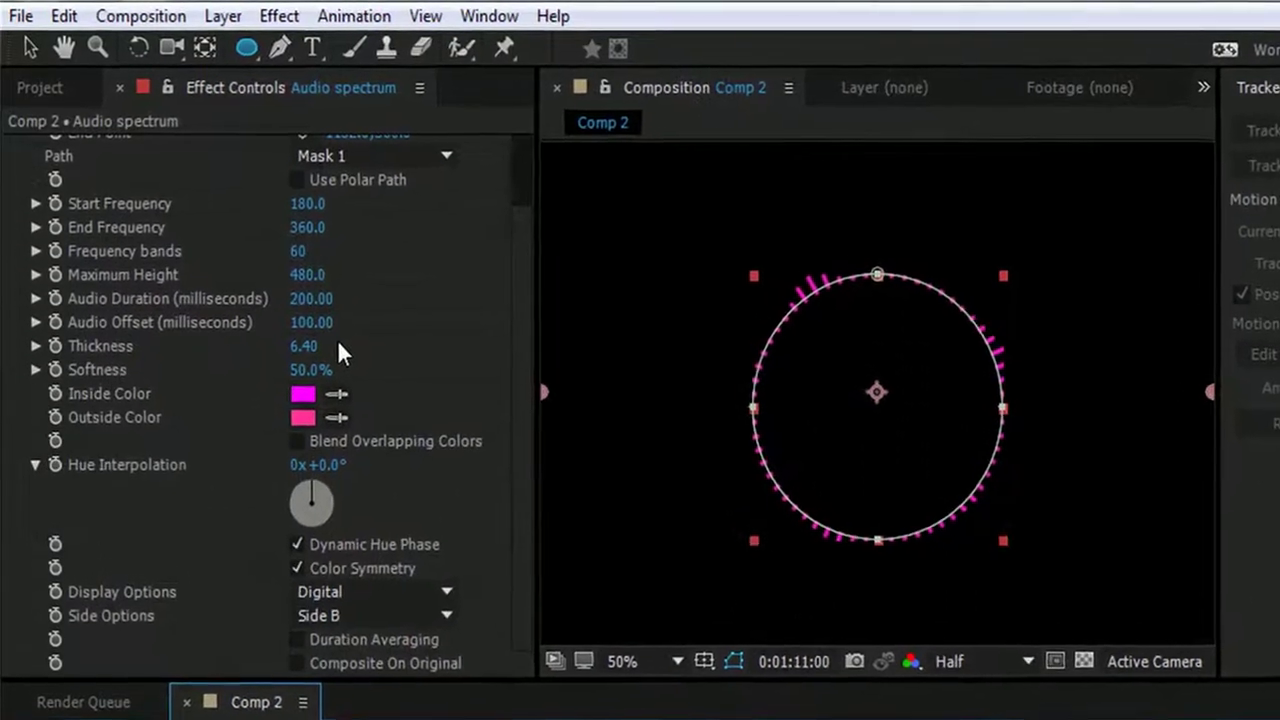
# Raise Maximum Height to 1540 and expand Mask 1 by 98 pixels to push bars outward
pyautogui.moveTo(307, 290); pyautogui.dragTo(452, 288)
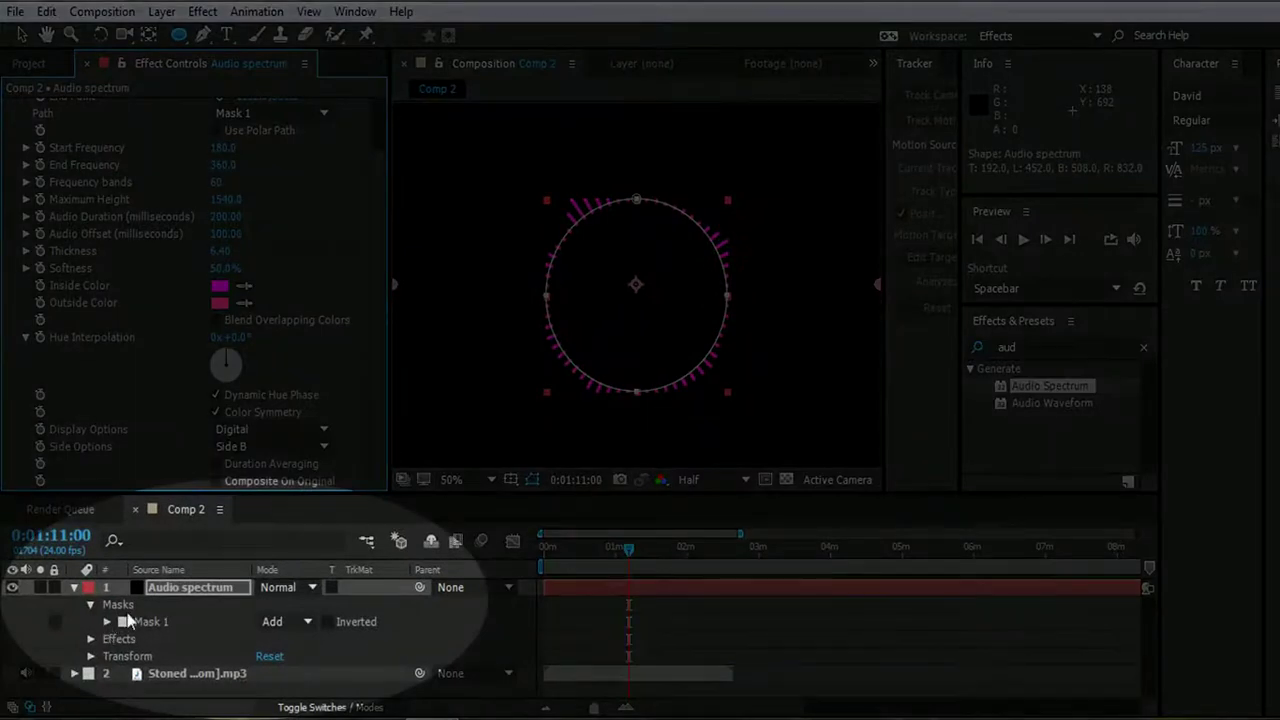
pyautogui.click(108, 624)
pyautogui.scroll(-1, 268, 660)
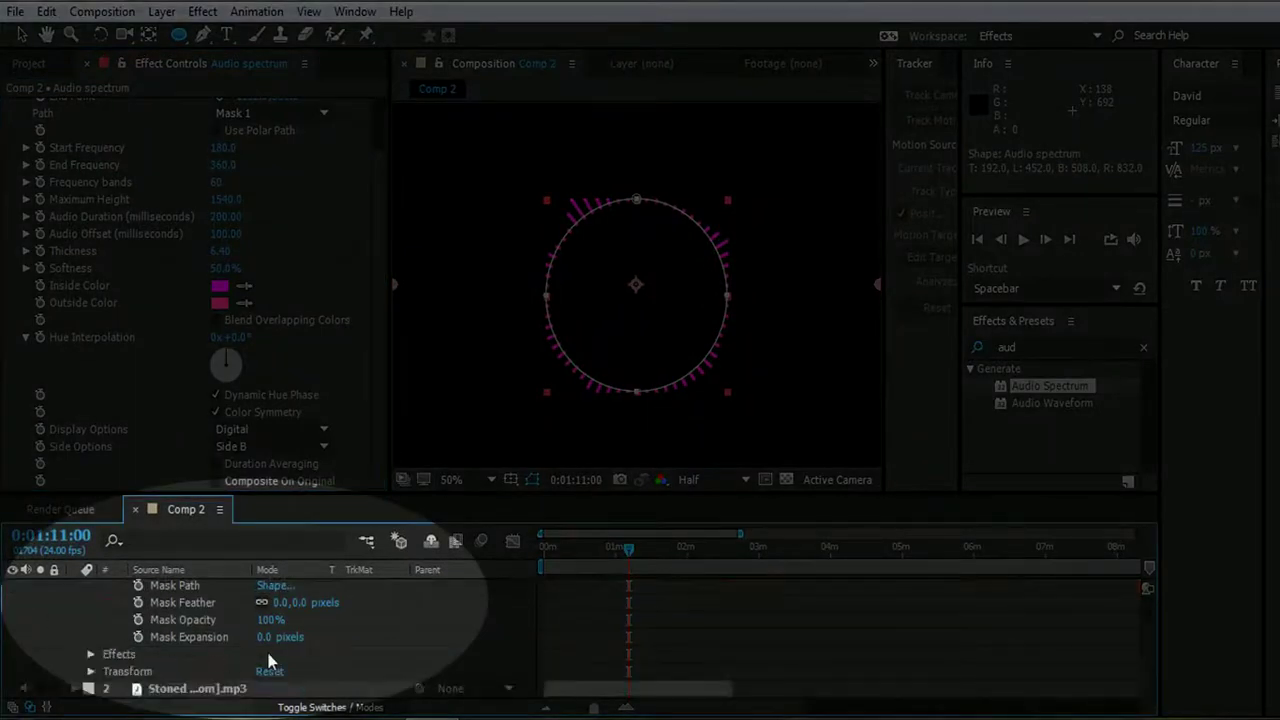
pyautogui.moveTo(274, 641); pyautogui.dragTo(361, 636)
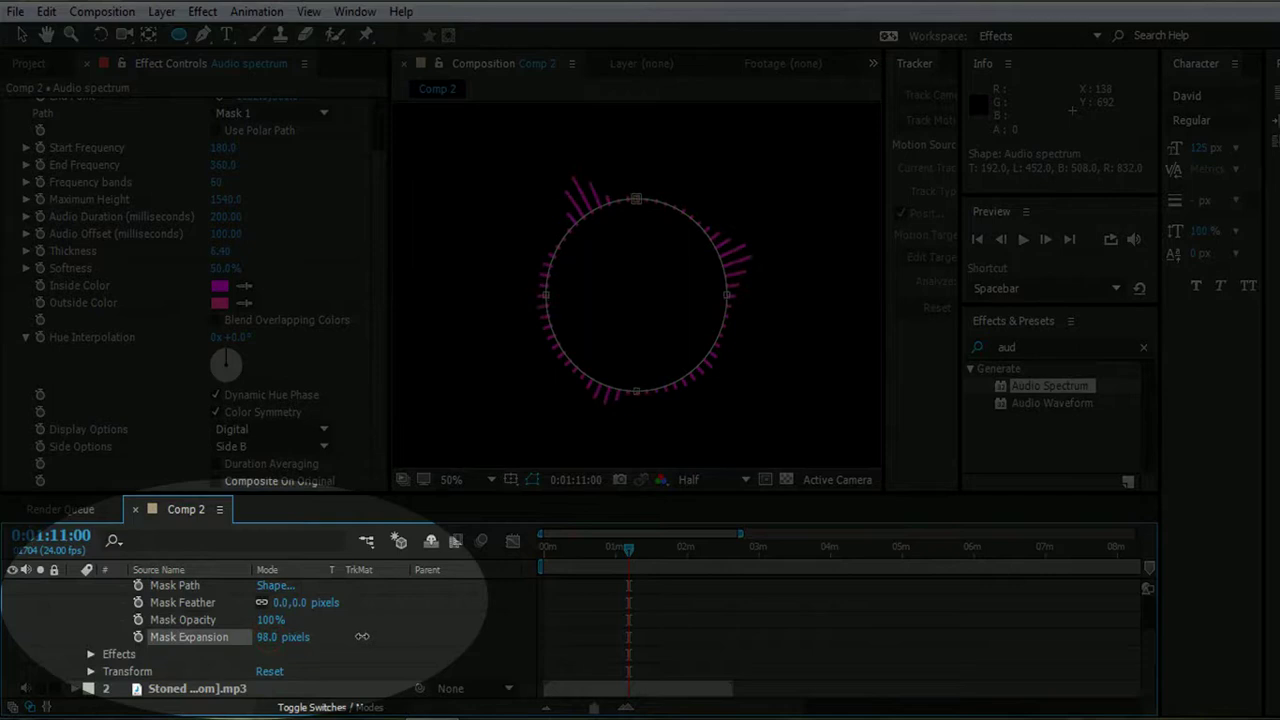
pyautogui.scroll(1, 133, 636)
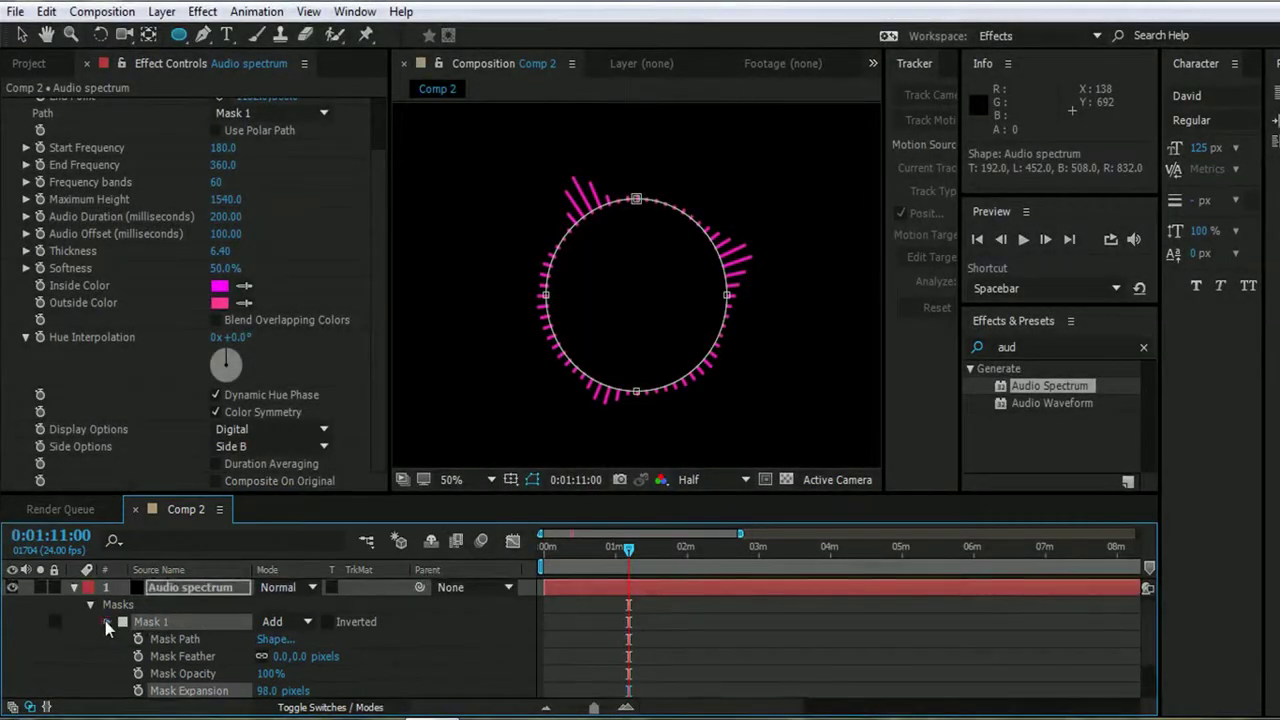
pyautogui.click(107, 623)
pyautogui.click(75, 587)
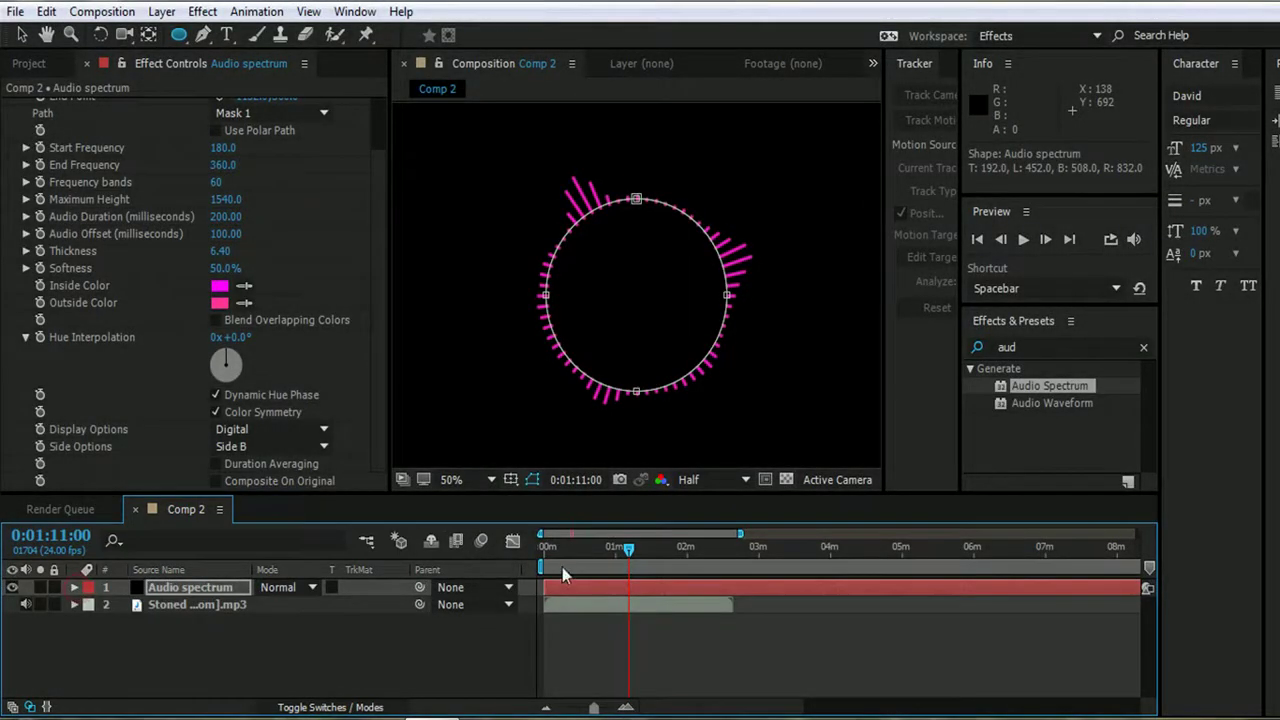
# Turn Hue Interpolation to 0x+276.0° and scrub the song to check the rainbow bars
pyautogui.moveTo(570, 550)
pyautogui.mouseDown()
pyautogui.moveTo(543, 557)
pyautogui.moveTo(595, 550)
pyautogui.mouseUp()
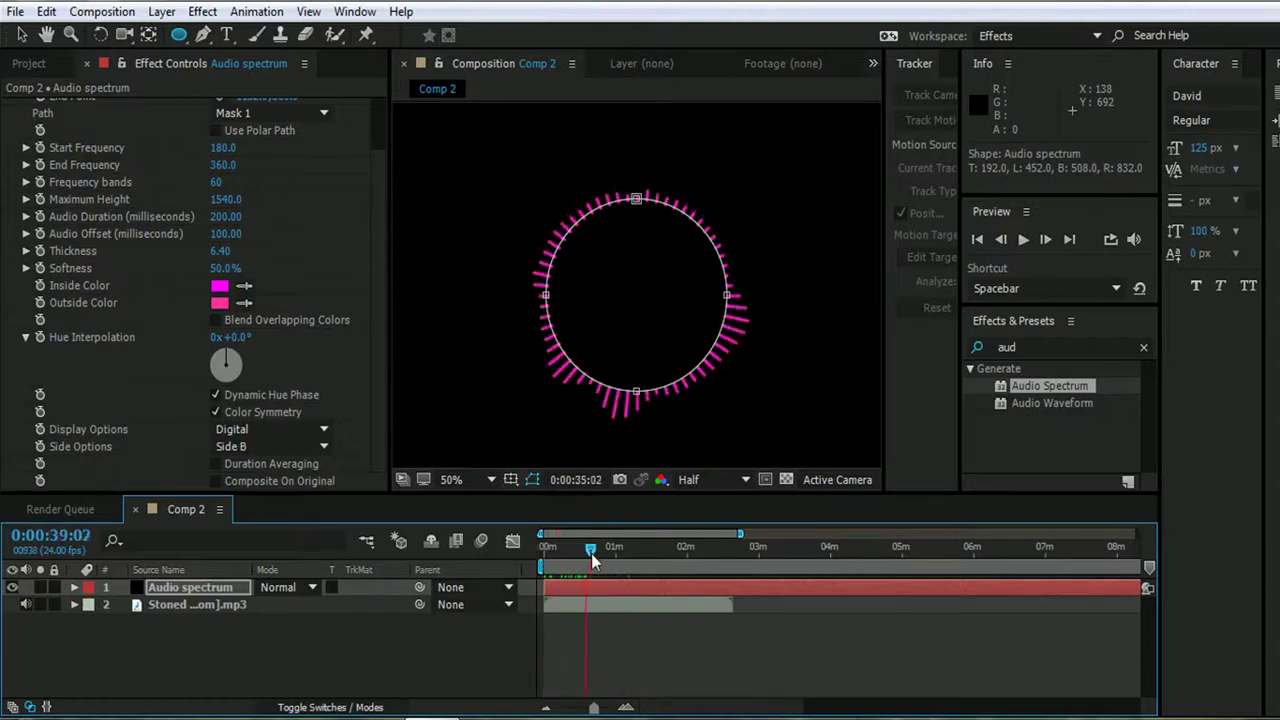
pyautogui.moveTo(228, 360); pyautogui.dragTo(239, 365)
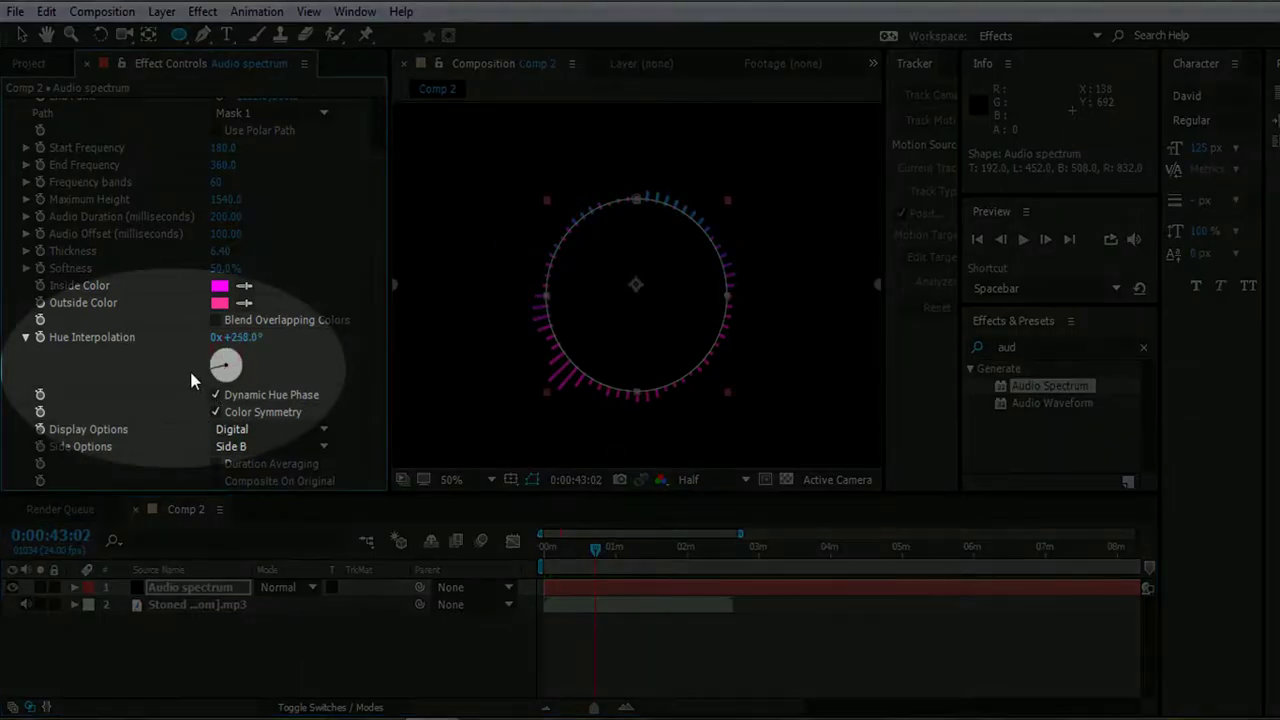
pyautogui.moveTo(190, 377); pyautogui.dragTo(189, 371)
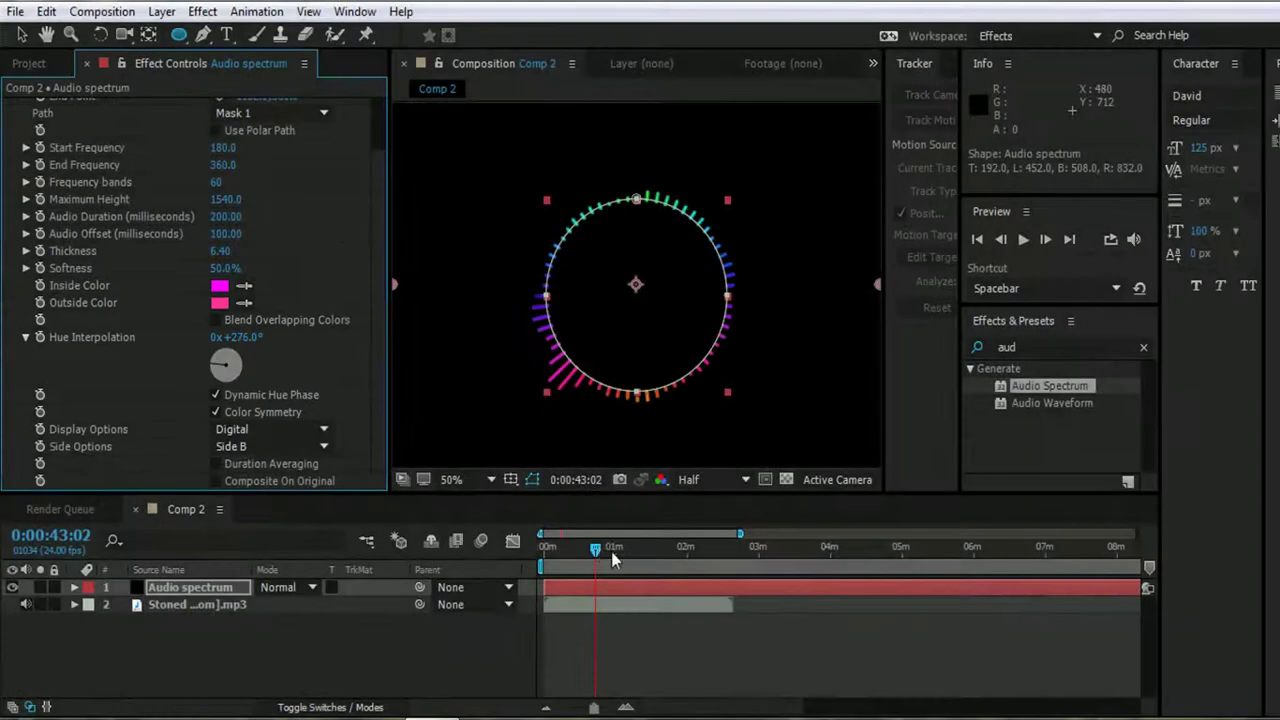
pyautogui.moveTo(595, 550)
pyautogui.mouseDown()
pyautogui.moveTo(730, 581)
pyautogui.moveTo(545, 588)
pyautogui.mouseUp()
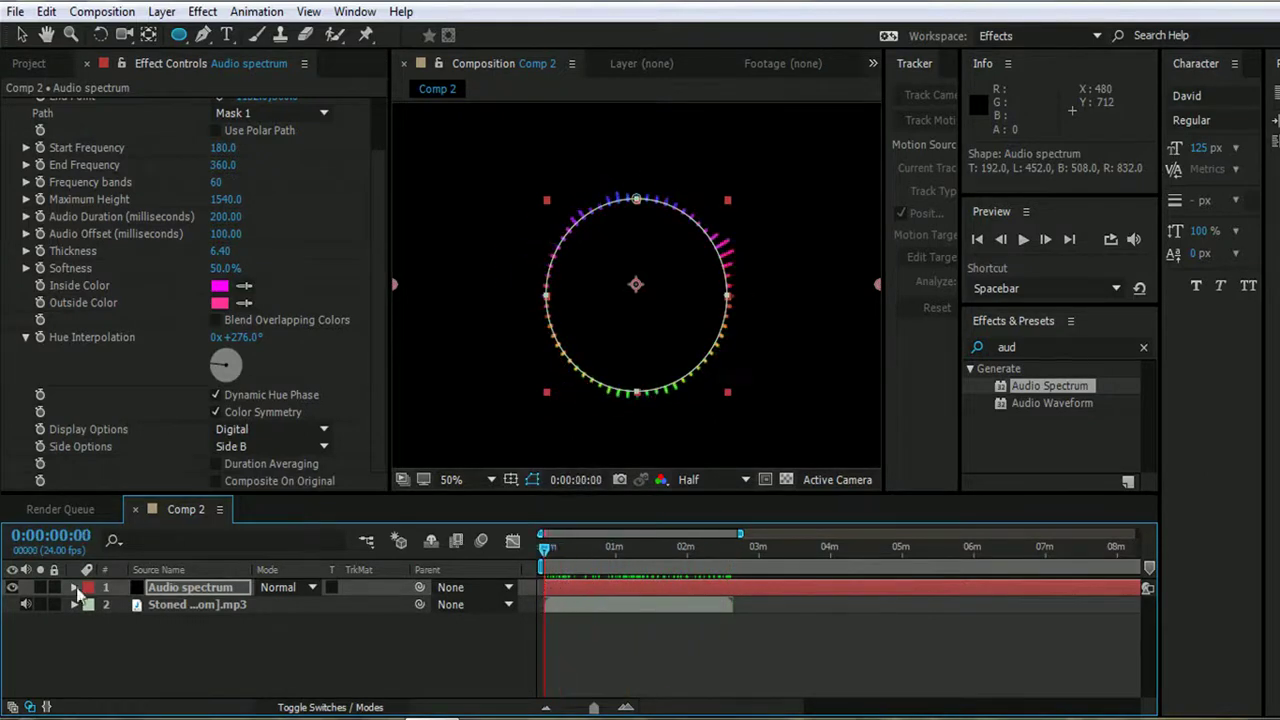
# Place youtube dp edited.jpg into Comp 2 as the top layer above Audio spectrum
pyautogui.click(163, 663)
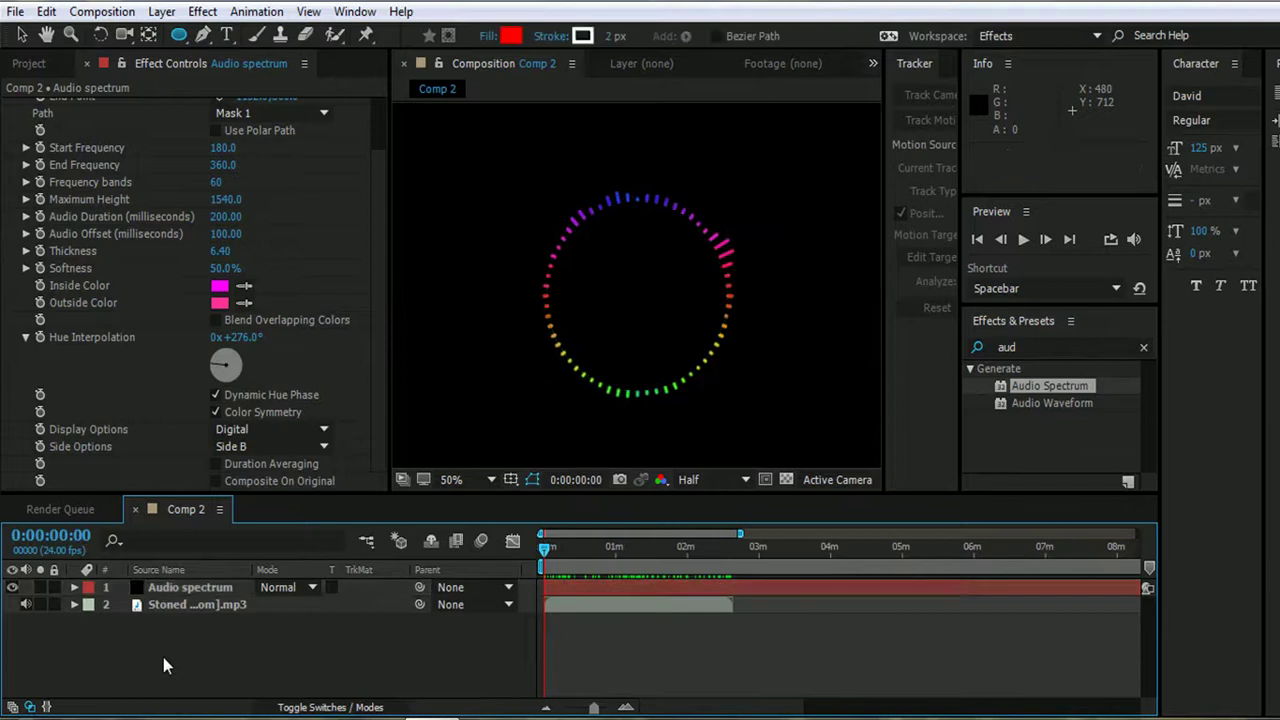
pyautogui.click(44, 67)
pyautogui.click(76, 306)
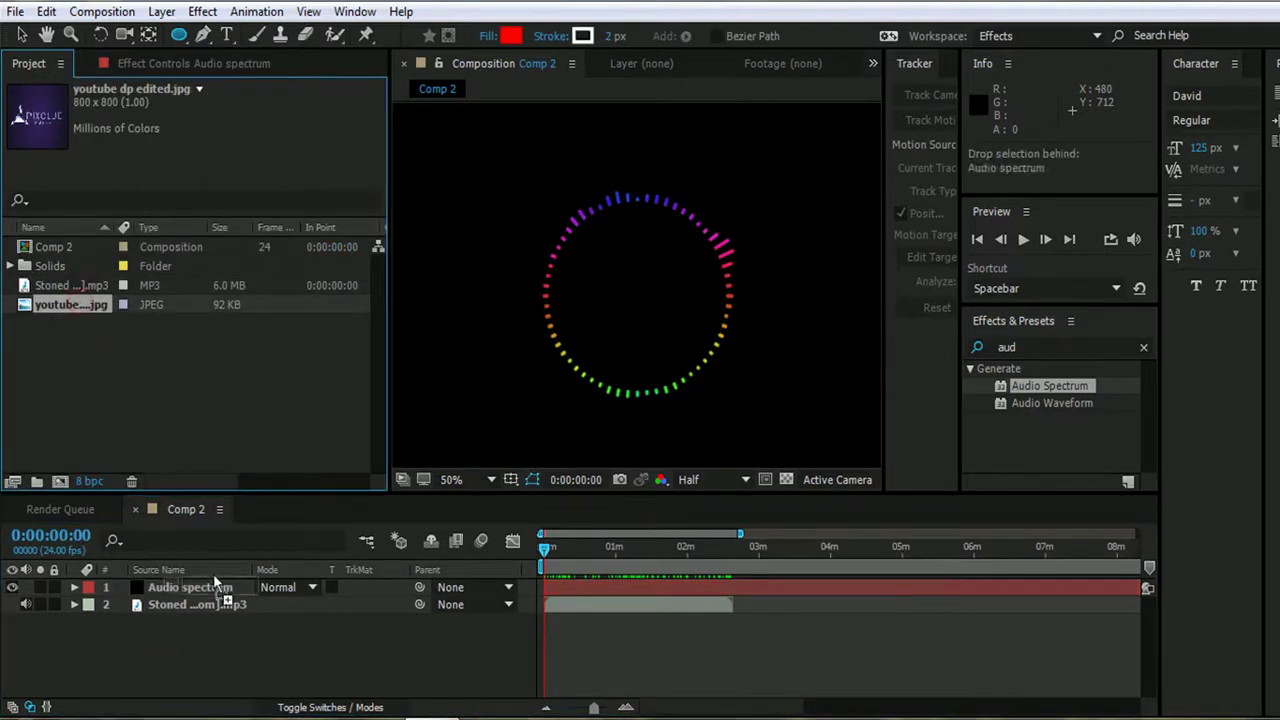
pyautogui.moveTo(213, 580); pyautogui.dragTo(213, 588)
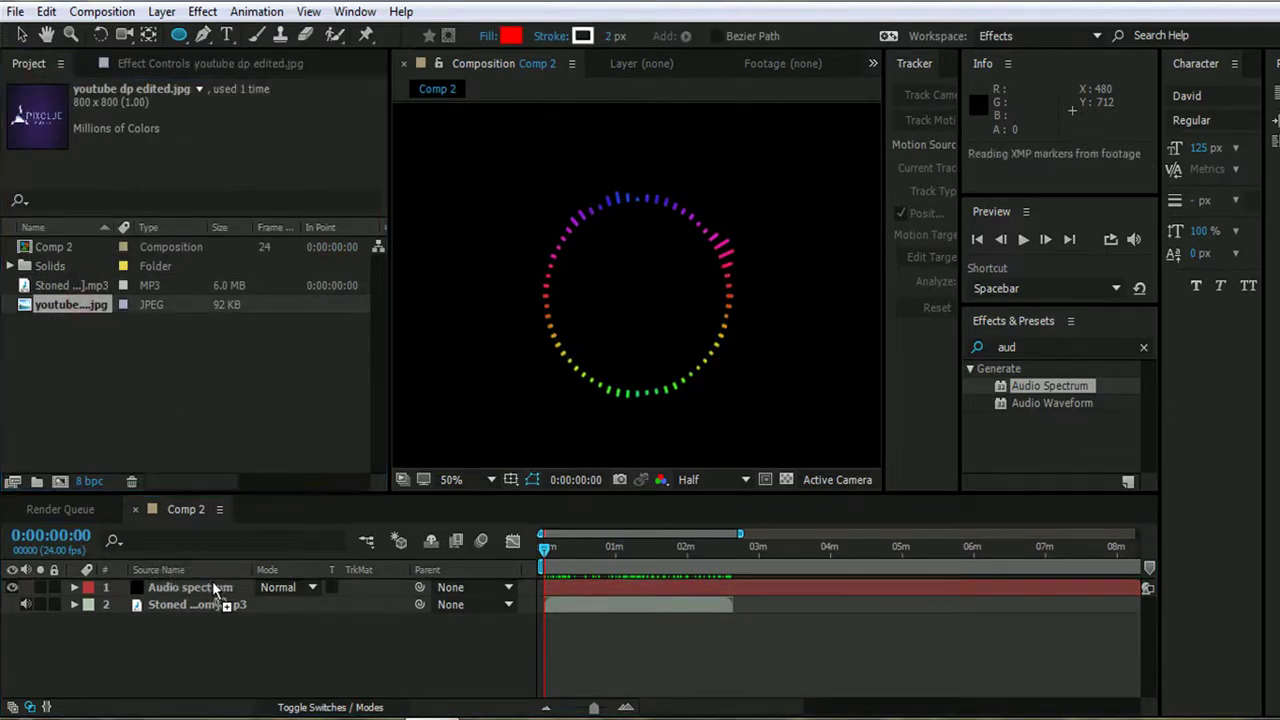
pyautogui.press(',')
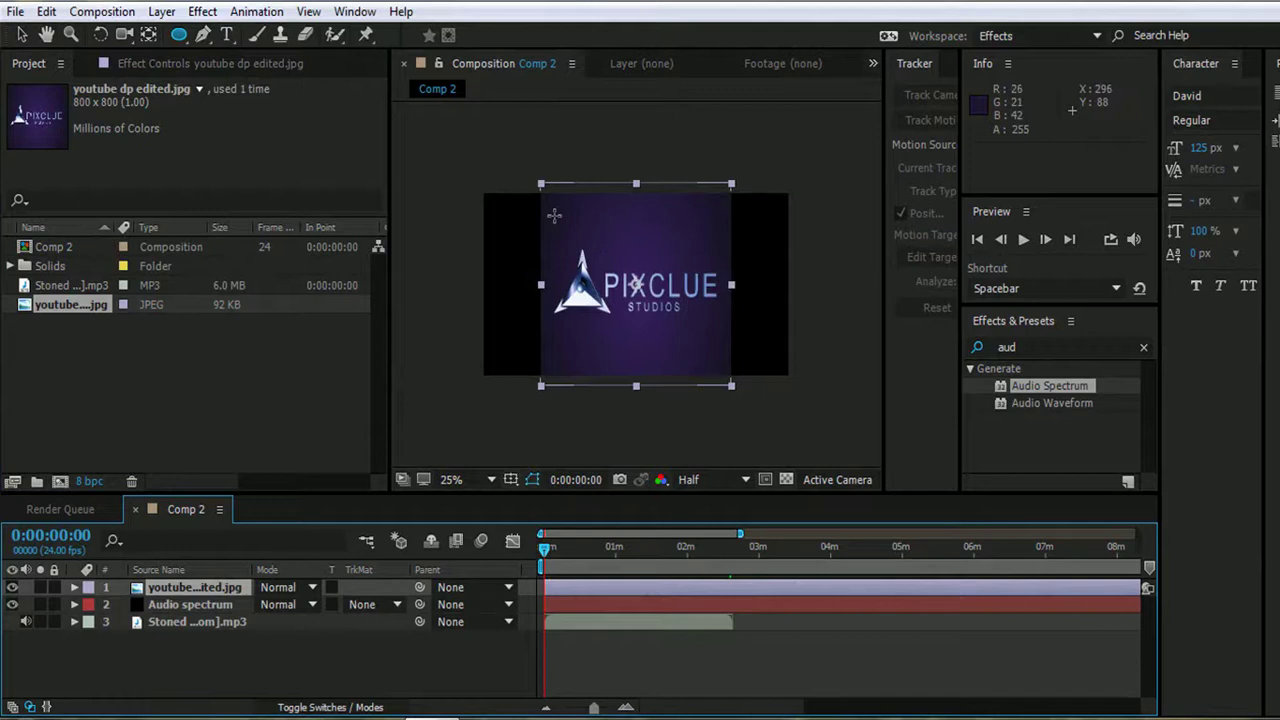
# Draw an oval mask around the PIXCLUE logo and nudge it into place
pyautogui.moveTo(554, 215); pyautogui.dragTo(725, 368)
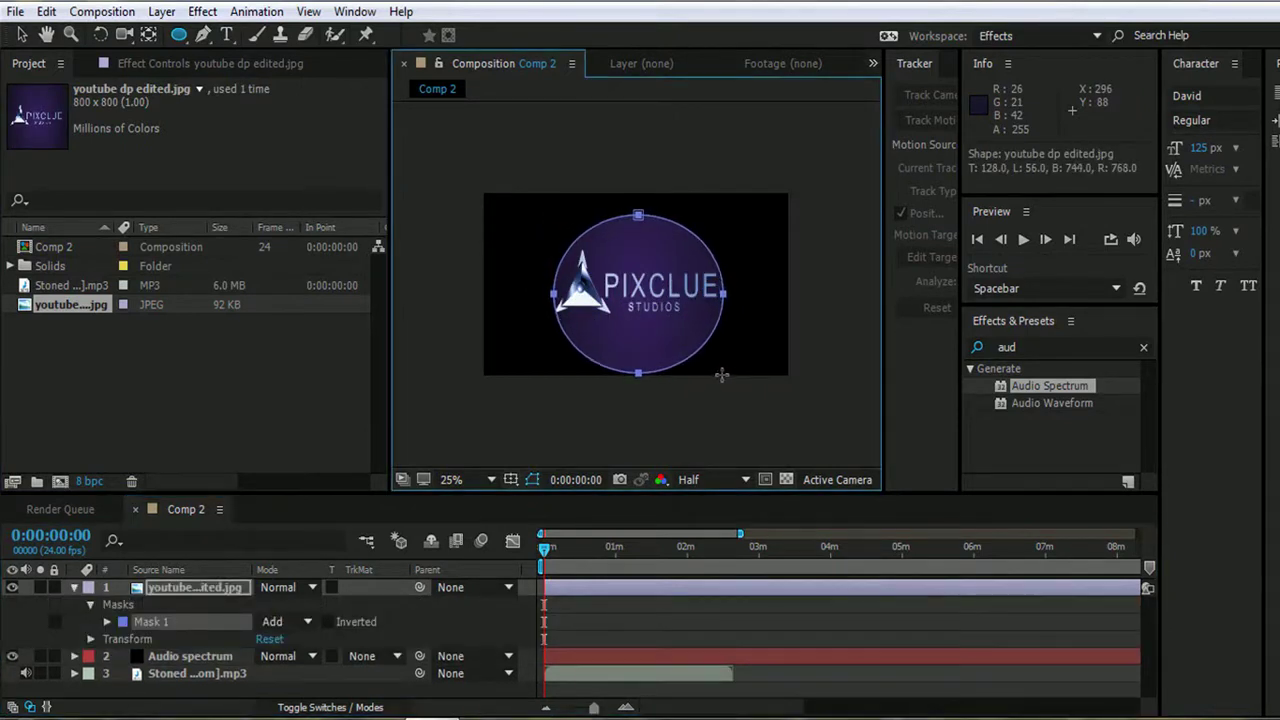
pyautogui.moveTo(718, 376)
pyautogui.mouseDown()
pyautogui.moveTo(725, 361)
pyautogui.moveTo(710, 344)
pyautogui.mouseUp()
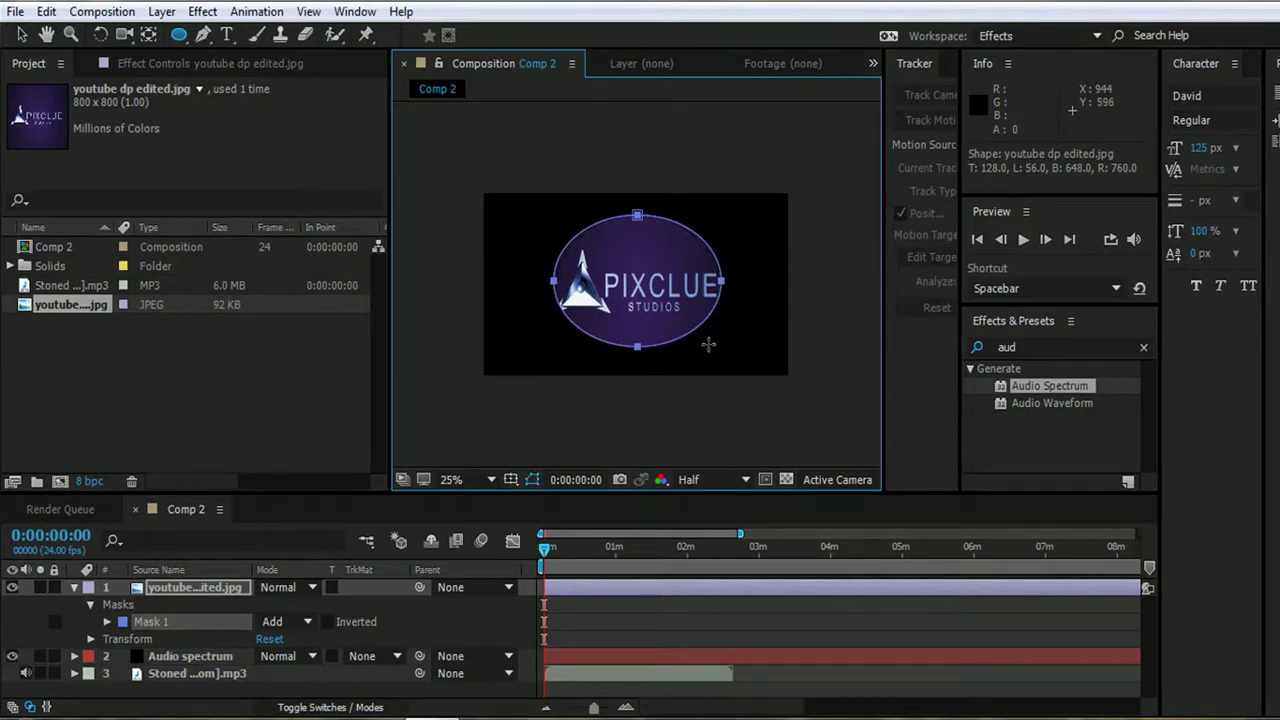
pyautogui.click(21, 37)
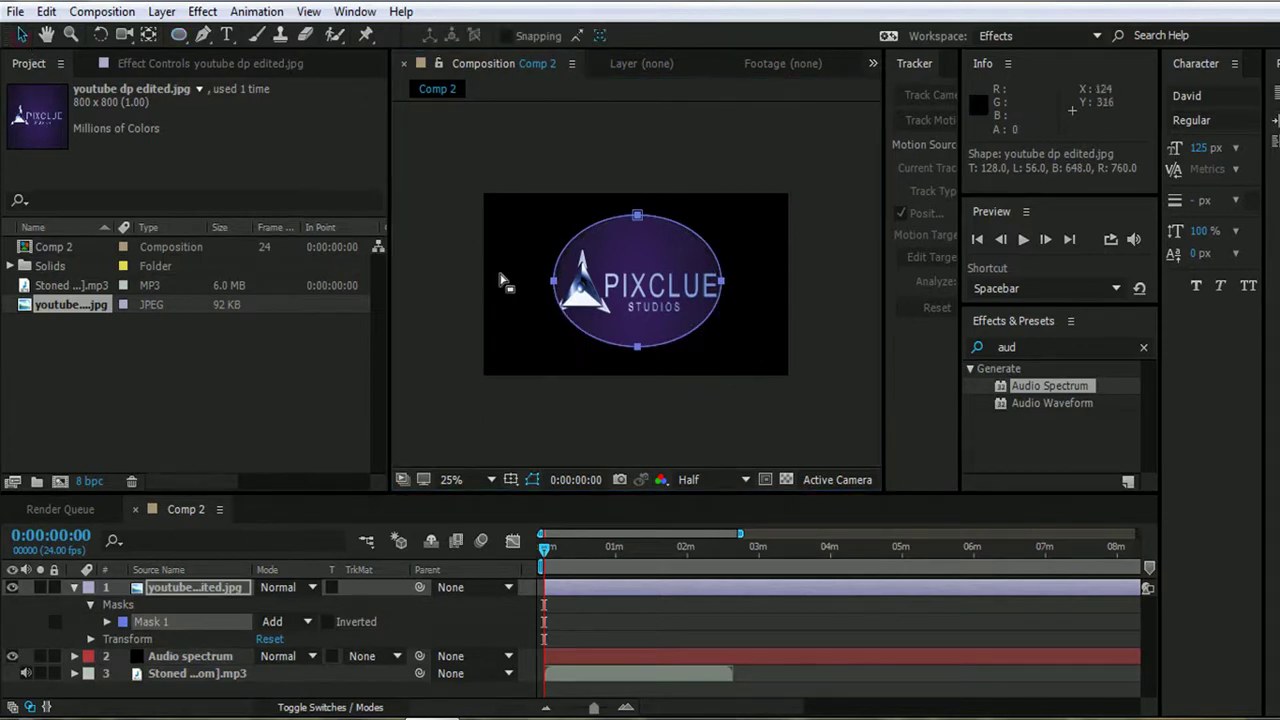
pyautogui.moveTo(556, 284); pyautogui.dragTo(552, 285)
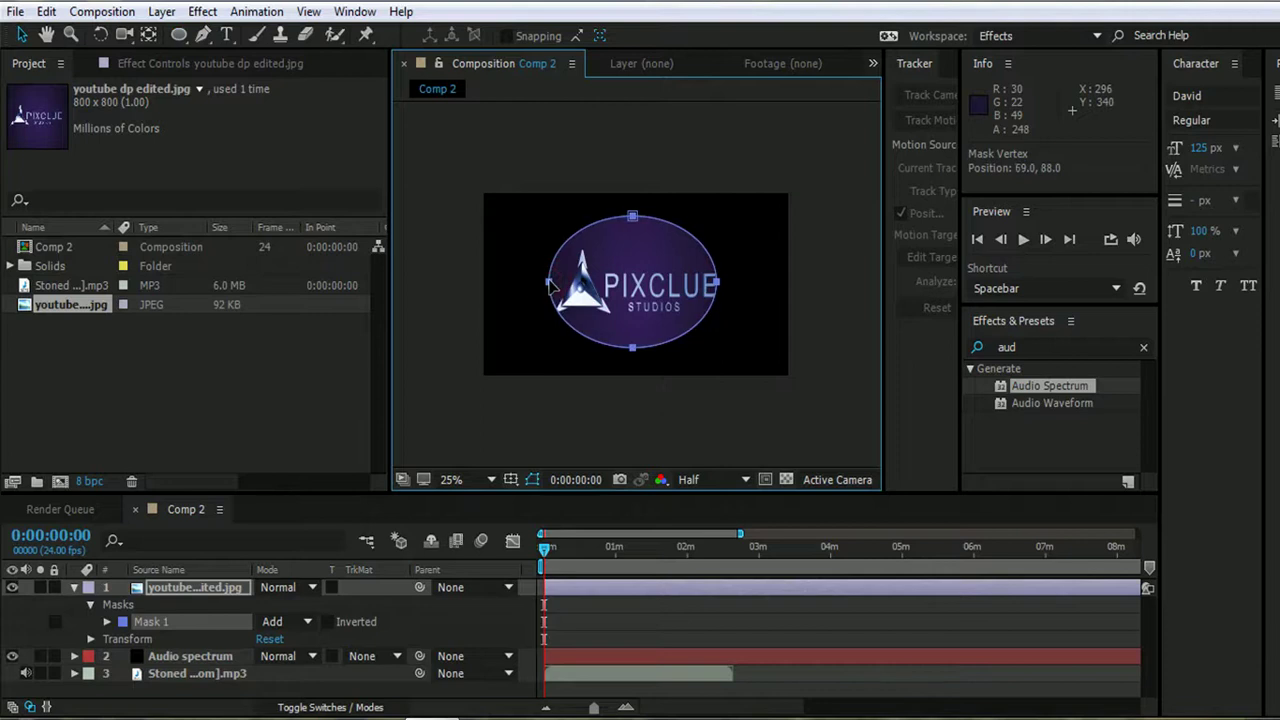
pyautogui.click(150, 587)
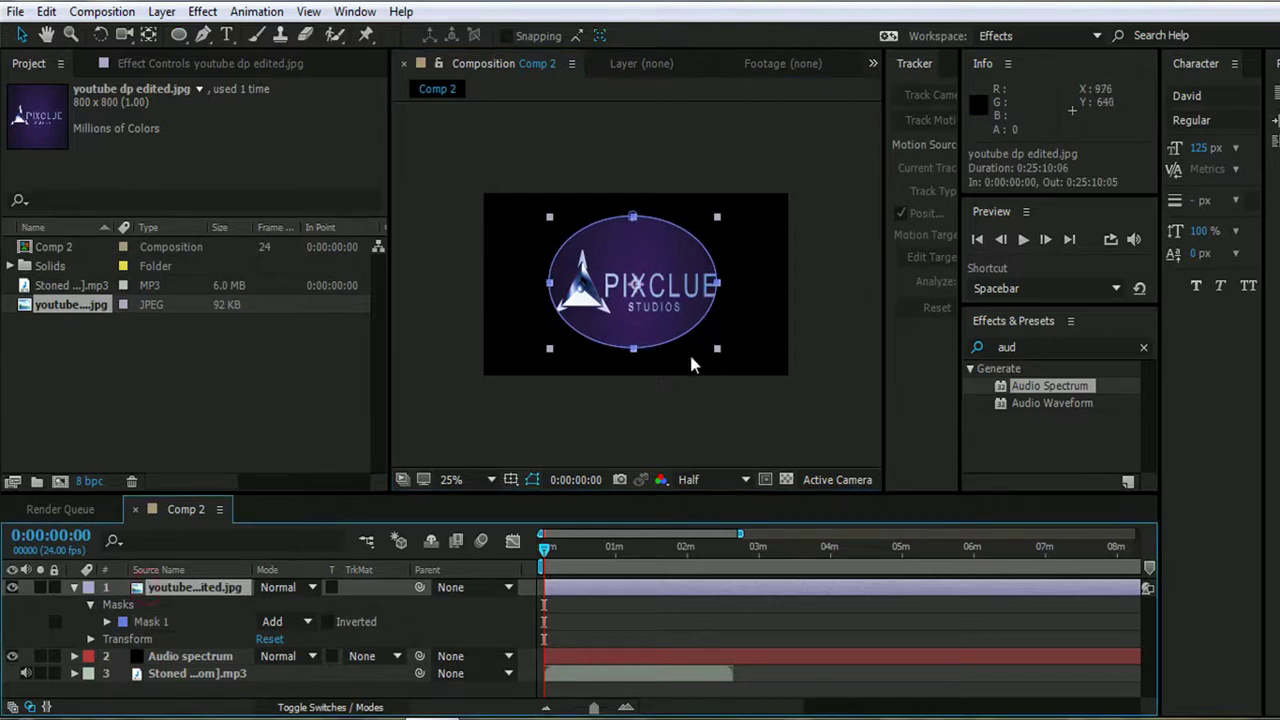
# Scale the masked logo to roughly 50% by 67% and centre it inside the spectrum ring
pyautogui.moveTo(634, 349); pyautogui.dragTo(634, 359)
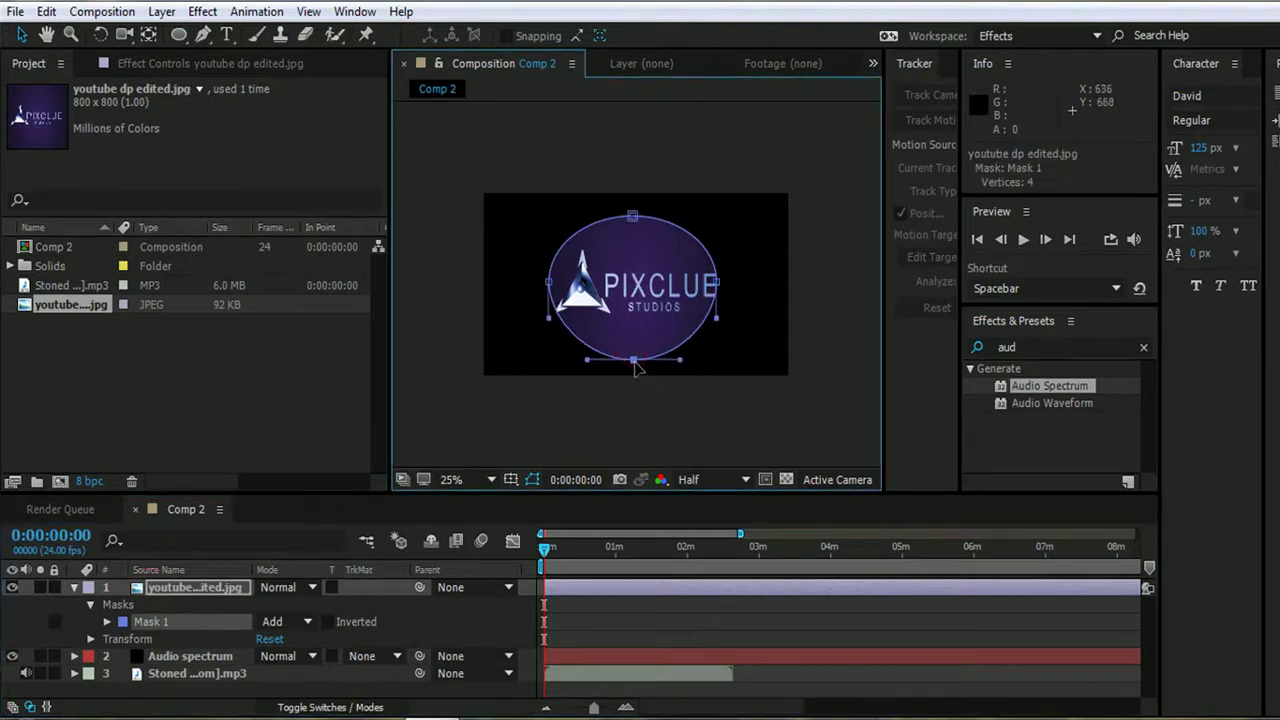
pyautogui.hotkey('ctrl', 'z')
pyautogui.moveTo(550, 354); pyautogui.dragTo(594, 333)
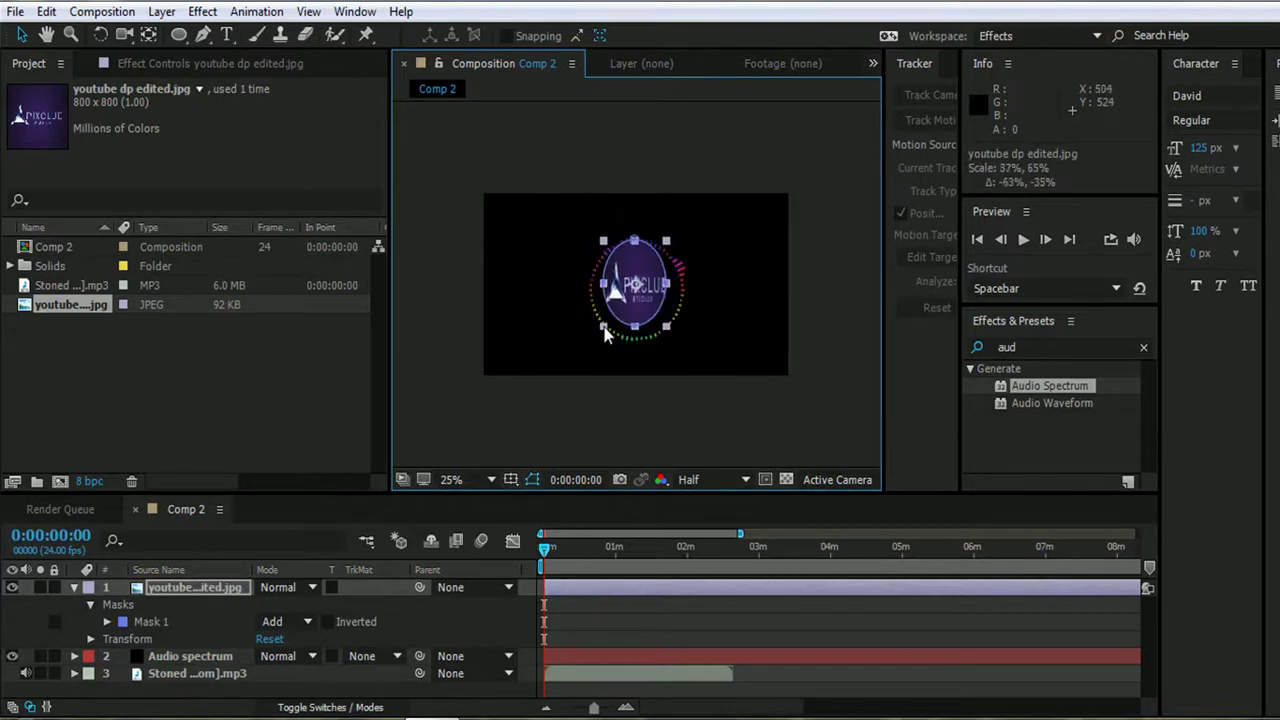
pyautogui.press('.')
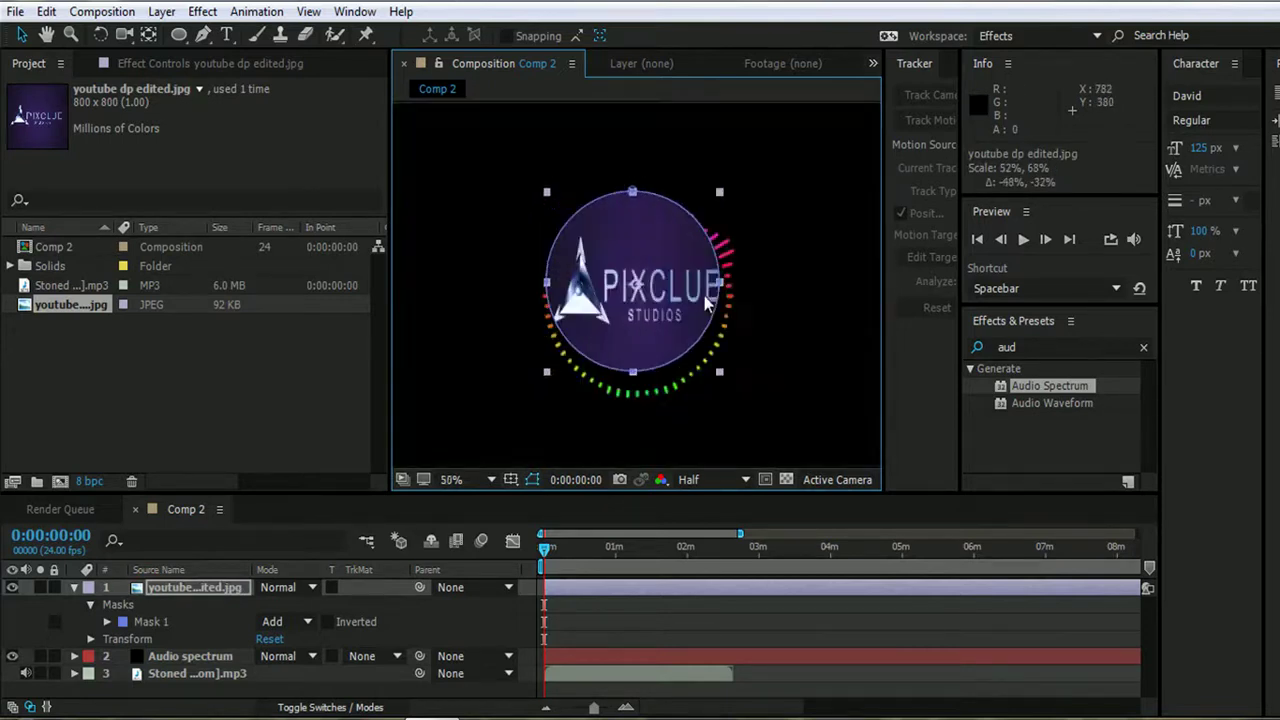
pyautogui.moveTo(669, 307); pyautogui.dragTo(676, 322)
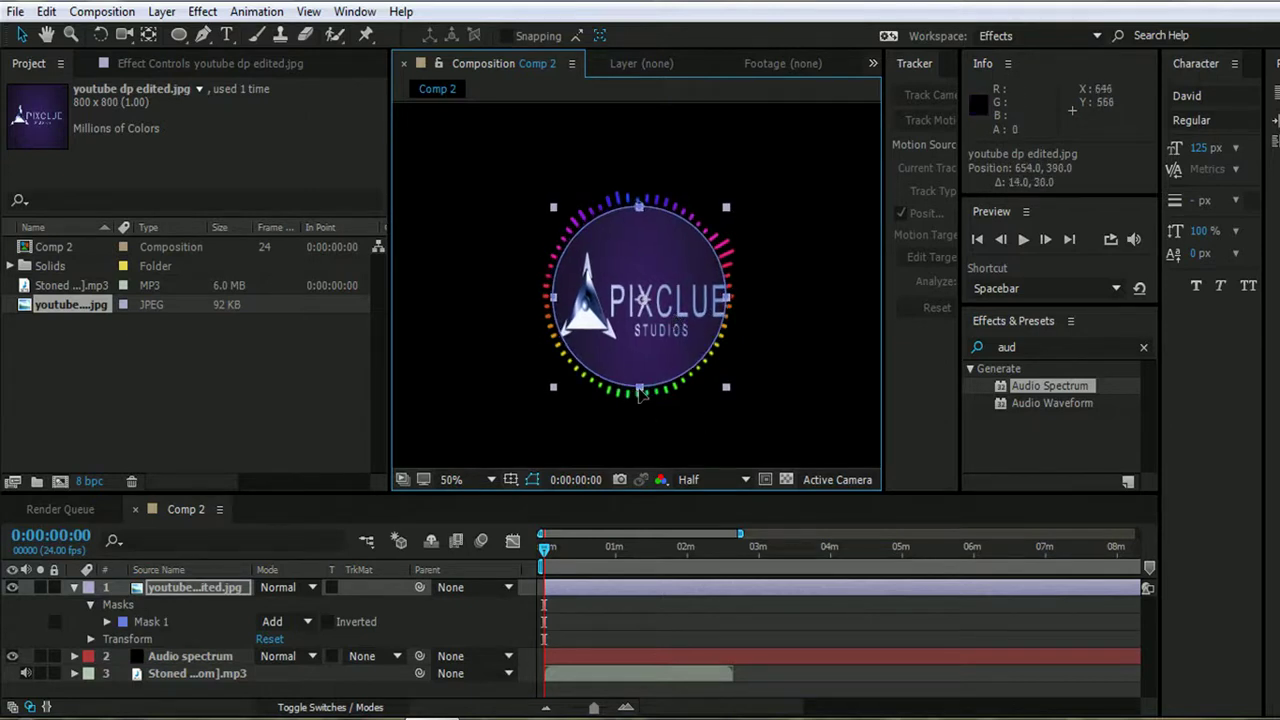
pyautogui.moveTo(557, 395); pyautogui.dragTo(551, 391)
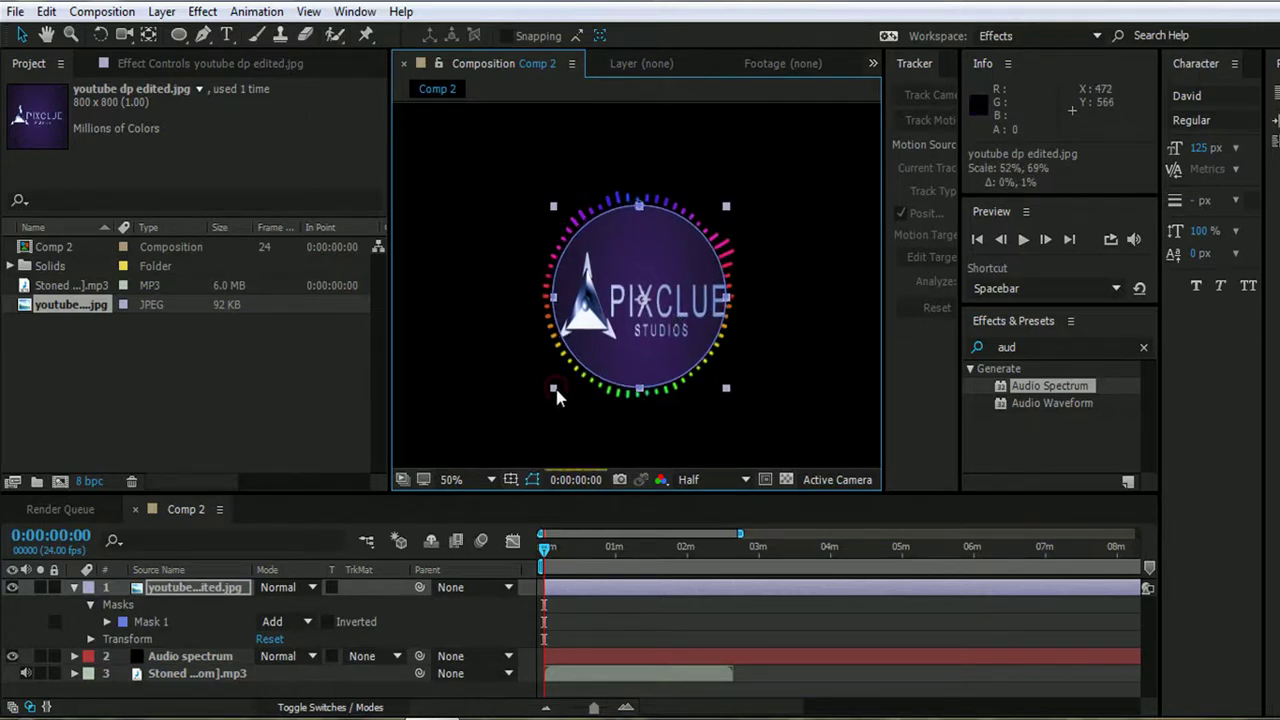
pyautogui.moveTo(727, 297); pyautogui.dragTo(733, 293)
pyautogui.moveTo(726, 206)
pyautogui.mouseDown()
pyautogui.moveTo(723, 220)
pyautogui.moveTo(726, 207)
pyautogui.mouseUp()
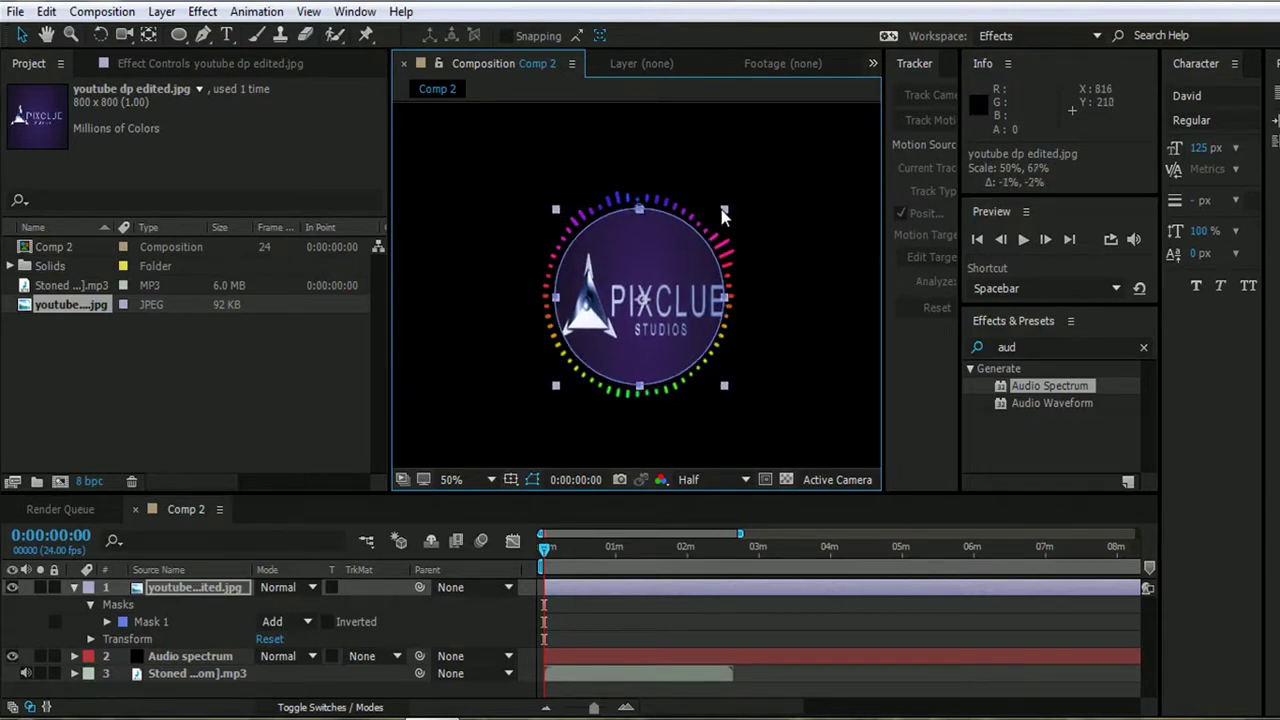
pyautogui.moveTo(667, 264); pyautogui.dragTo(669, 263)
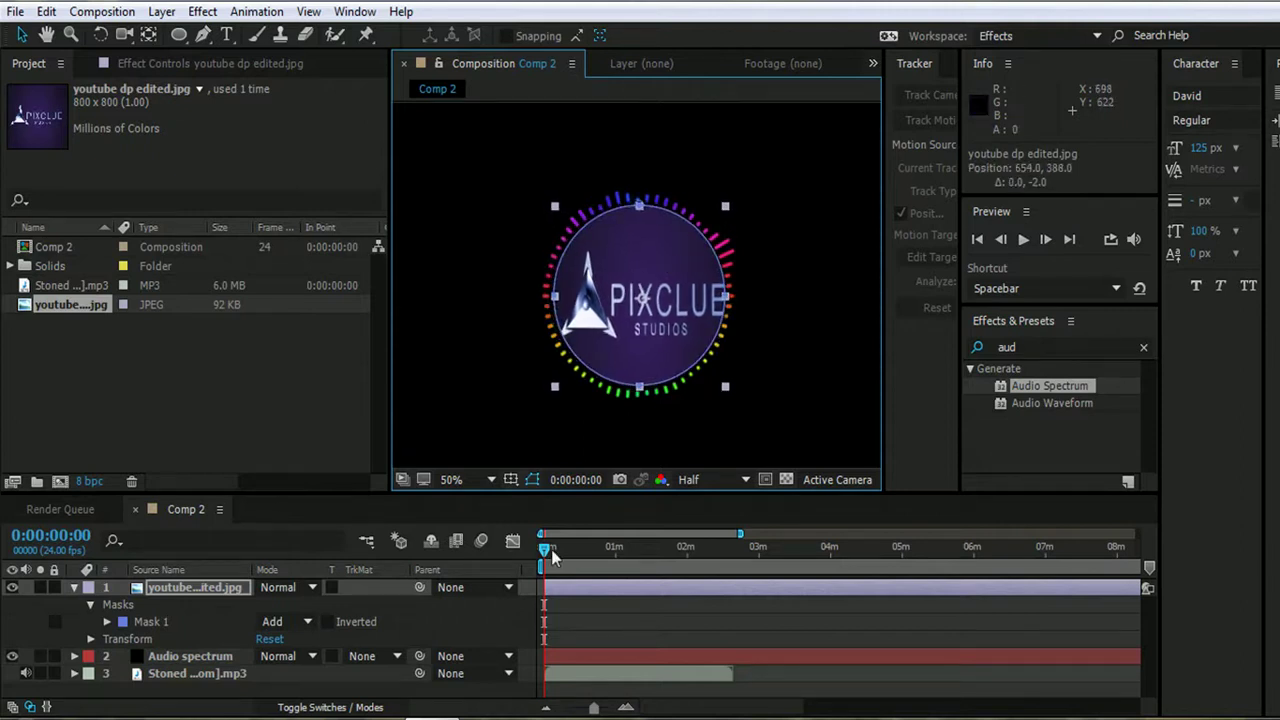
# Scrub the Comp 2 timeline to check the spectrum, then play the preview with the music
pyautogui.click(732, 557)
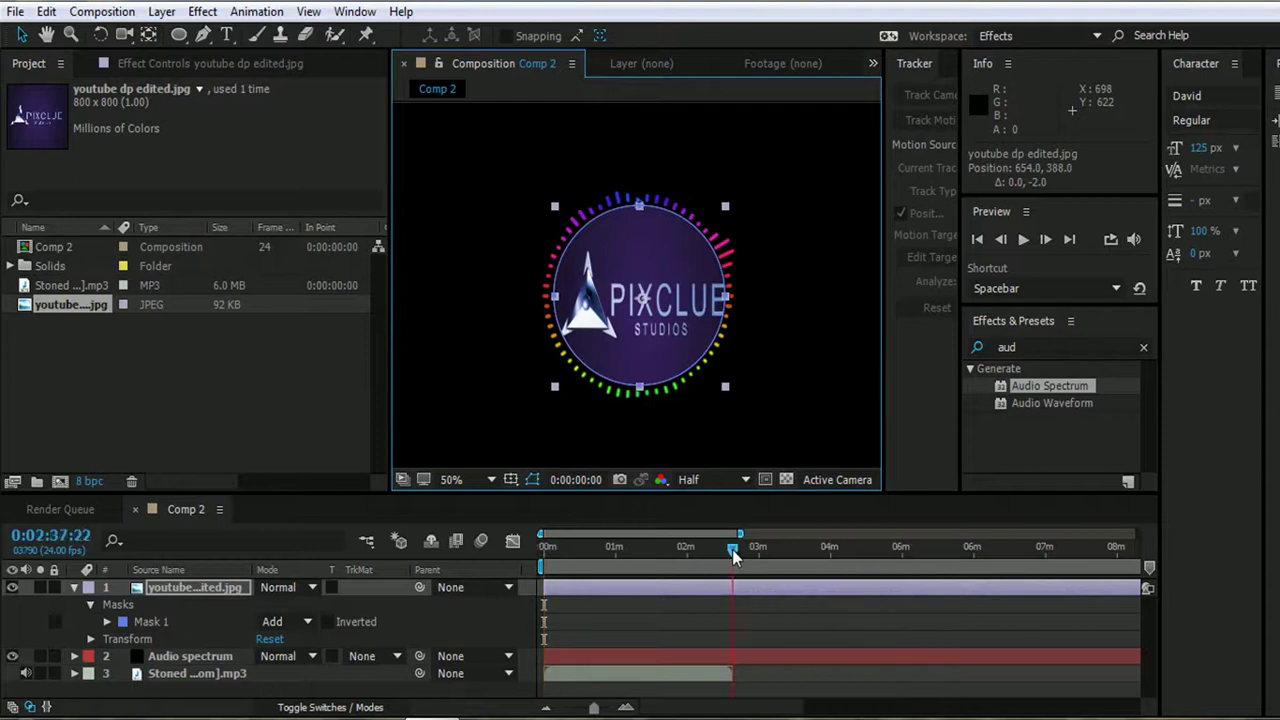
pyautogui.moveTo(731, 550)
pyautogui.mouseDown()
pyautogui.moveTo(672, 566)
pyautogui.moveTo(543, 568)
pyautogui.mouseUp()
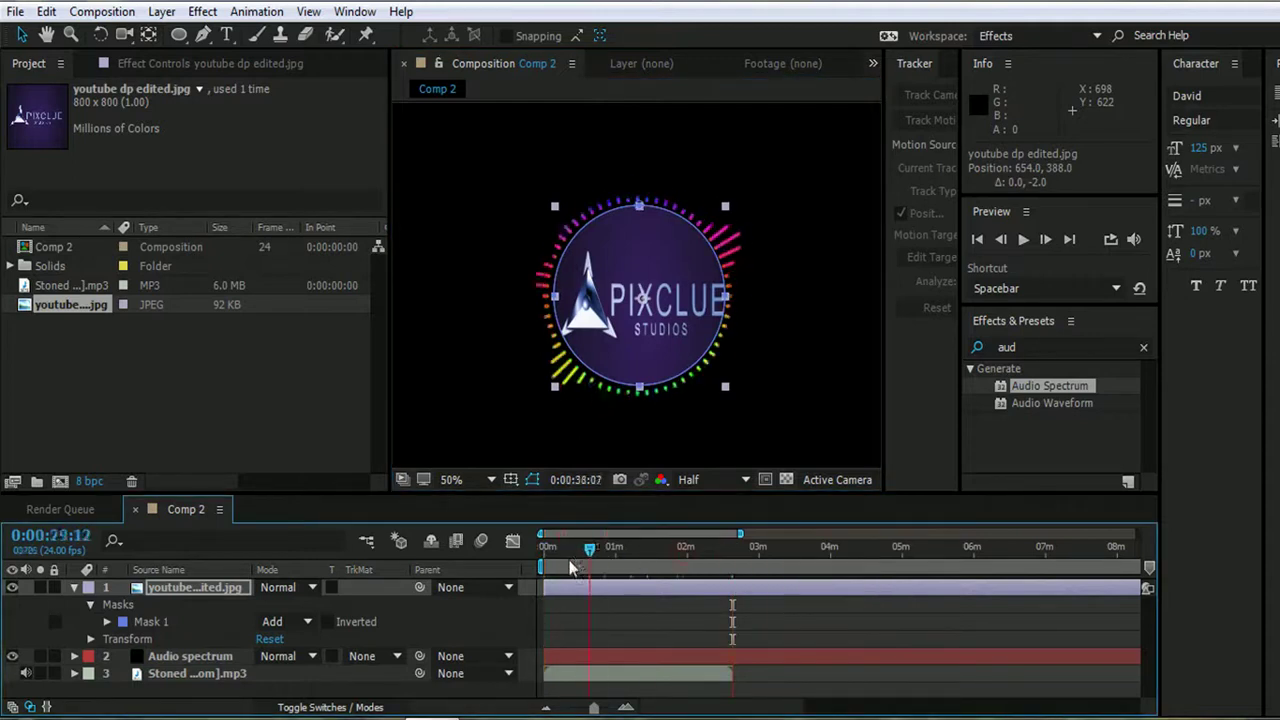
pyautogui.press('space')
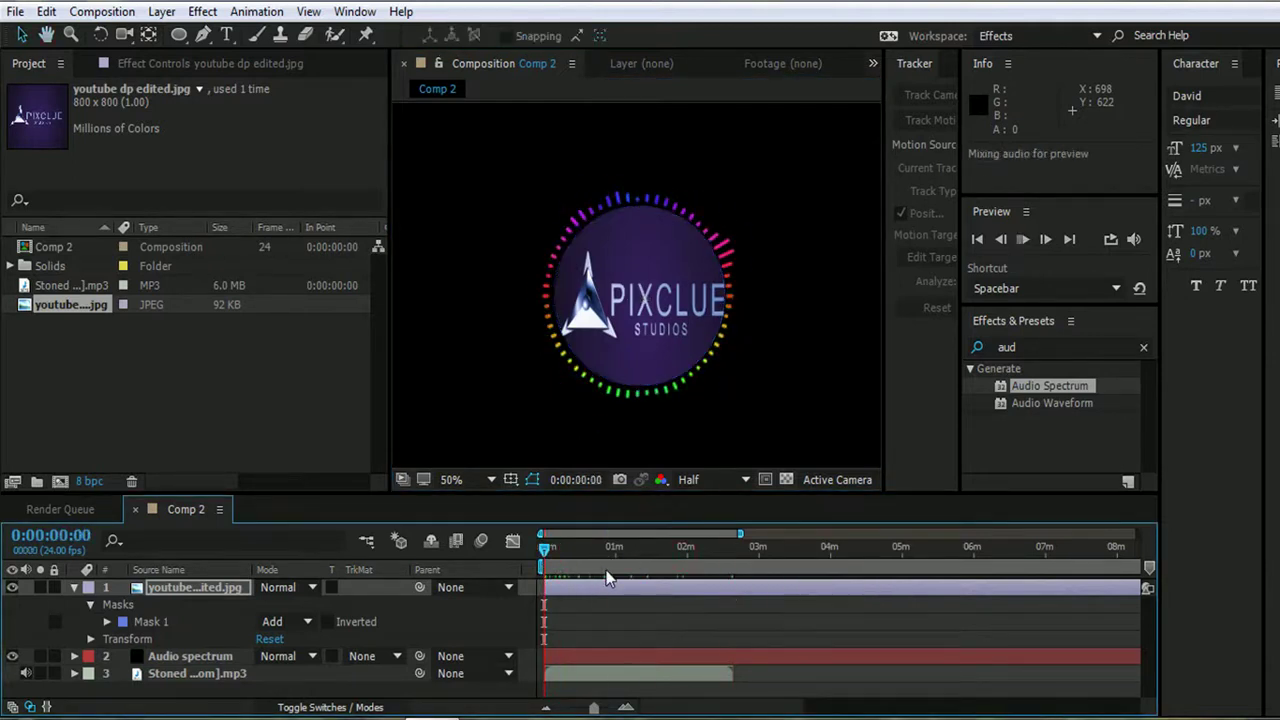